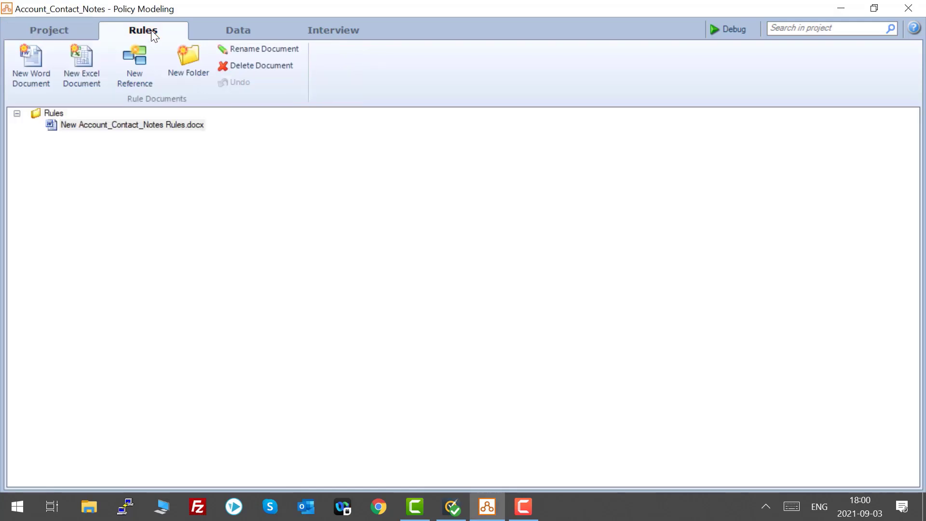
Inspect the project's data model entities and attributes, and the value lists.
{"action": "left_click", "coordinate": [77, 33]}
{"action": "left_click", "coordinate": [69, 120]}
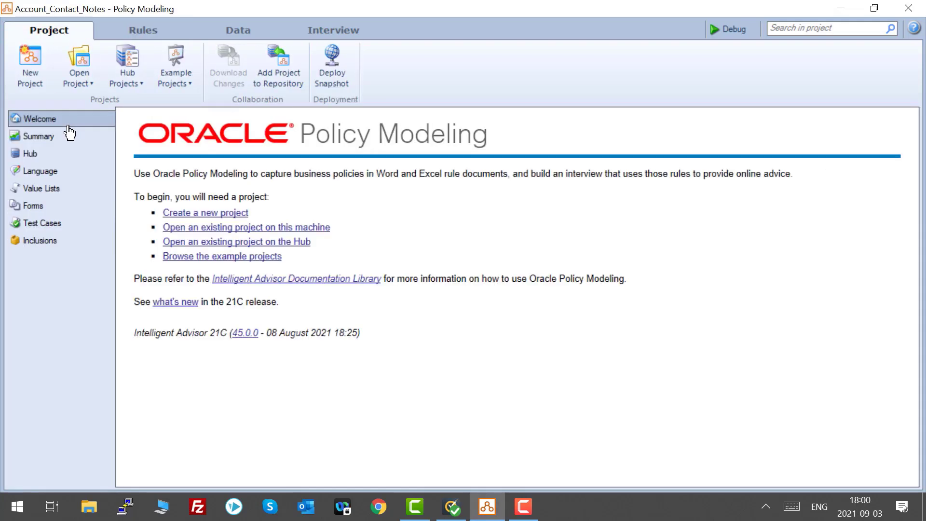
{"action": "left_click", "coordinate": [238, 29]}
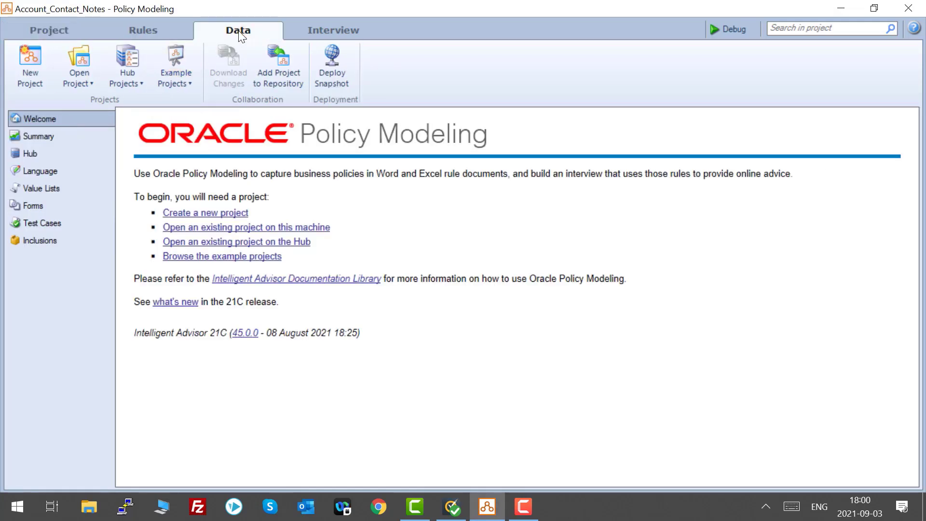
{"action": "left_click", "coordinate": [49, 114]}
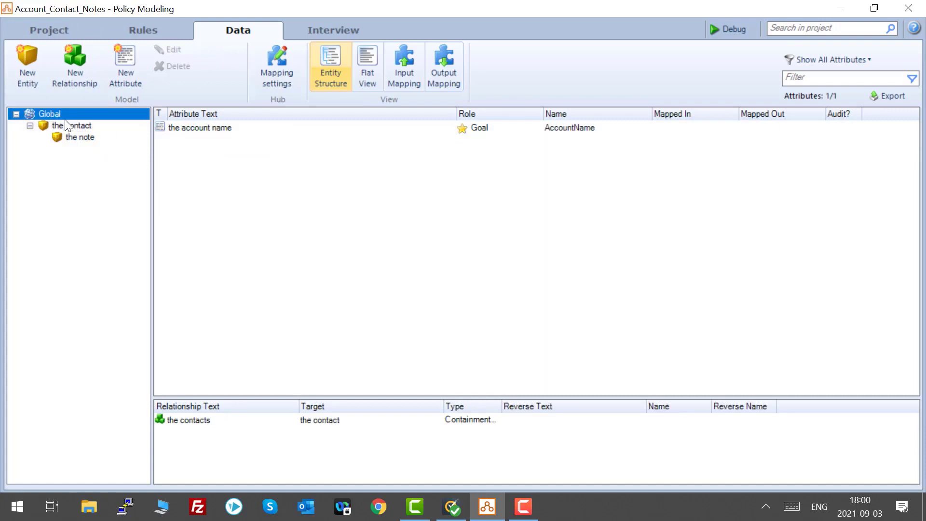
{"action": "left_click", "coordinate": [71, 125]}
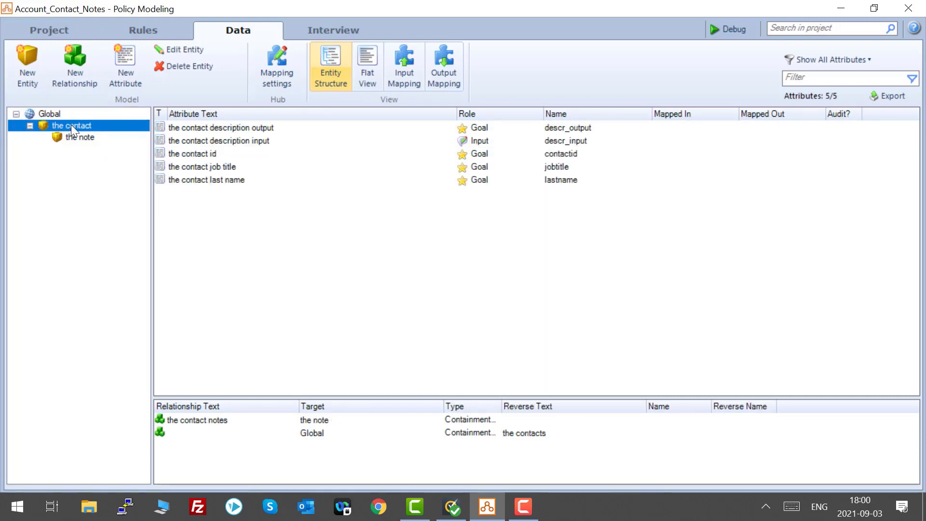
{"action": "left_click", "coordinate": [83, 137]}
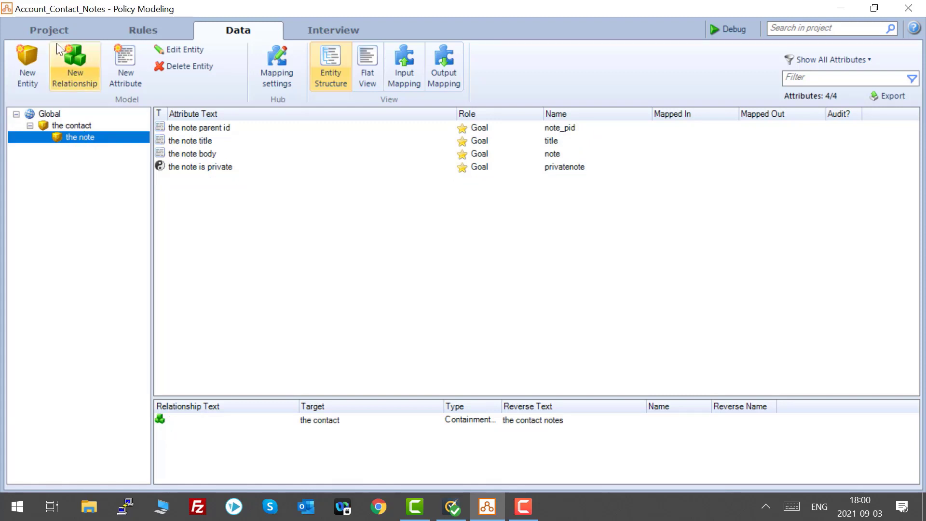
{"action": "left_click", "coordinate": [49, 30]}
{"action": "left_click", "coordinate": [62, 190]}
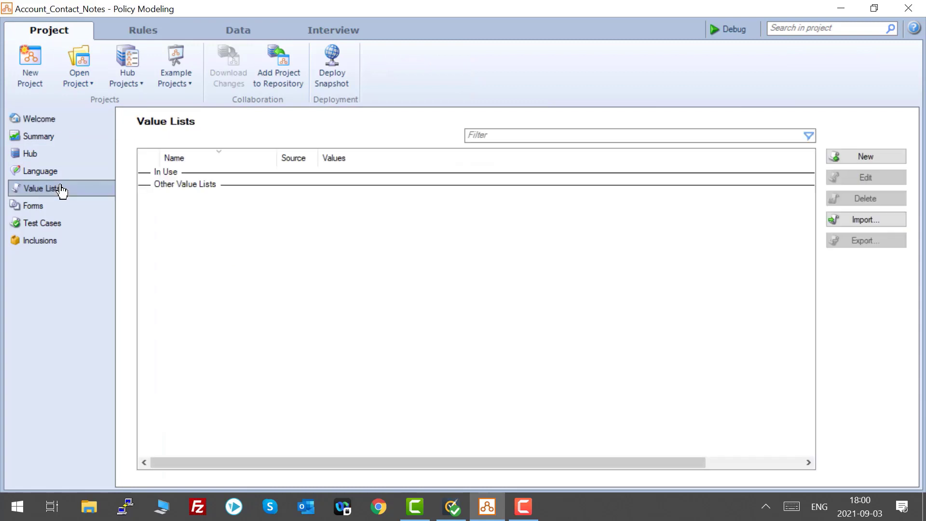
{"action": "left_click", "coordinate": [224, 34]}
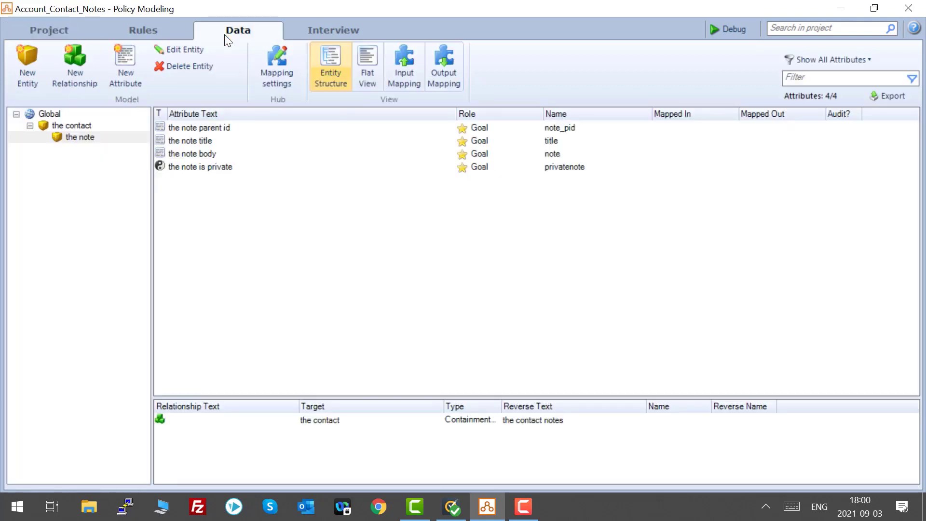
Set the mapping type to load or save to CX Sales, B2B Service or another specific application, and choose the connection.
{"action": "left_click", "coordinate": [275, 53]}
{"action": "left_click", "coordinate": [327, 235]}
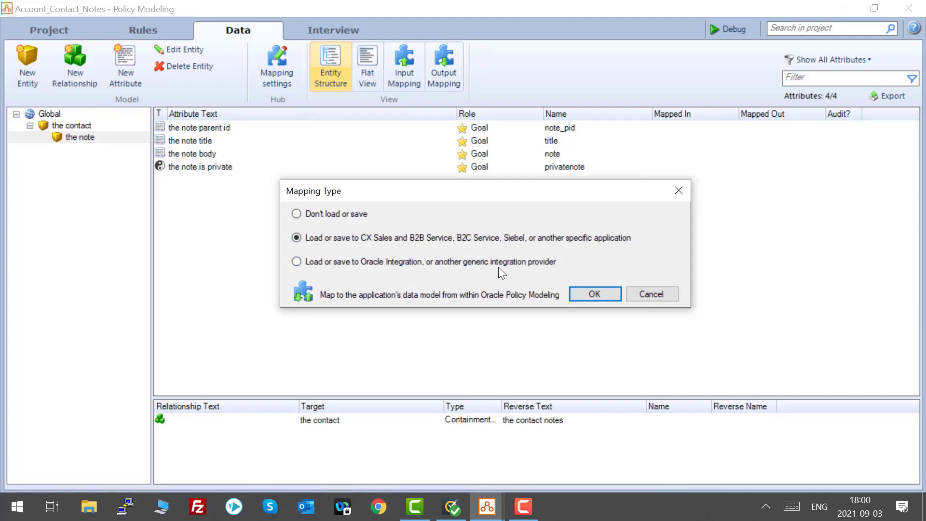
{"action": "left_click", "coordinate": [603, 294]}
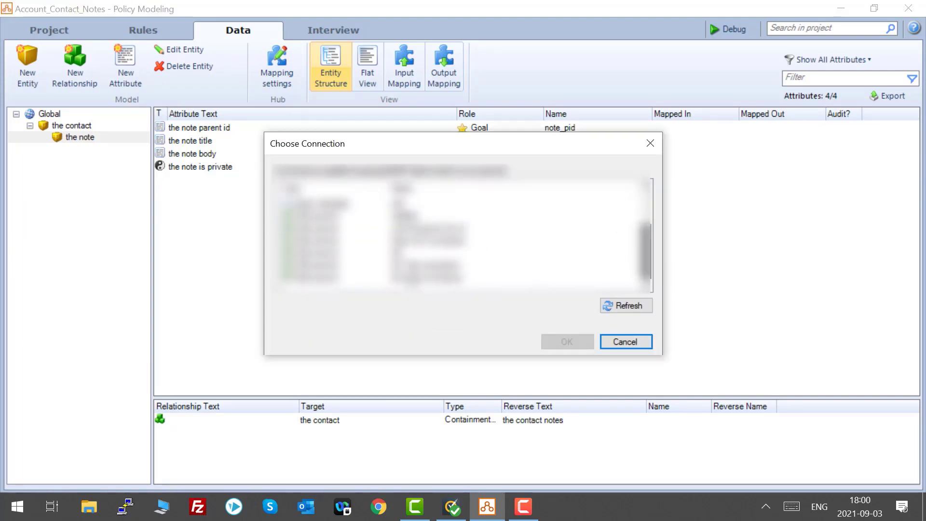
{"action": "left_click", "coordinate": [402, 279]}
{"action": "left_click", "coordinate": [567, 341]}
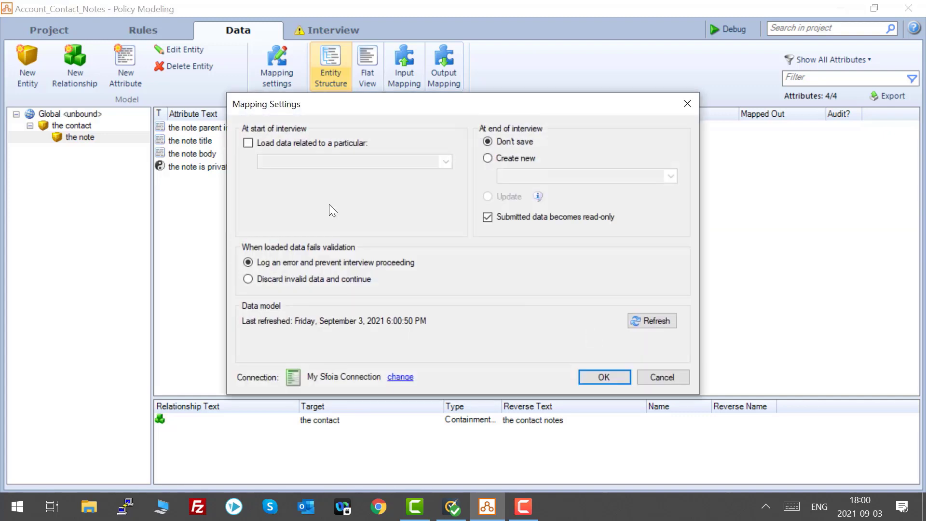
Enable loading data related to a particular Account at the start of the interview.
{"action": "left_click", "coordinate": [275, 144]}
{"action": "left_click", "coordinate": [389, 163]}
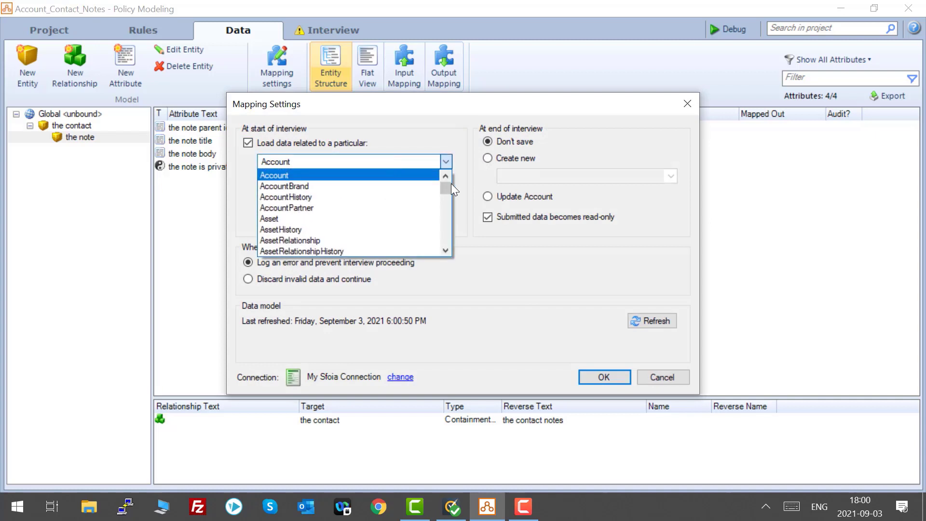
{"action": "mouse_move", "coordinate": [451, 190]}
{"action": "left_mouse_down"}
{"action": "mouse_move", "coordinate": [450, 263]}
{"action": "mouse_move", "coordinate": [454, 175]}
{"action": "left_mouse_up"}
{"action": "left_click", "coordinate": [393, 177]}
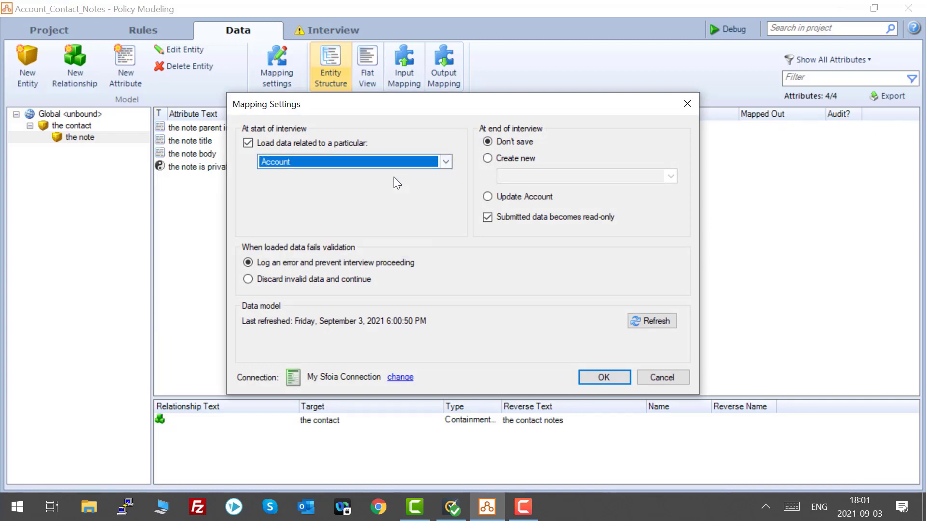
{"action": "left_click", "coordinate": [516, 157]}
{"action": "left_click", "coordinate": [533, 169]}
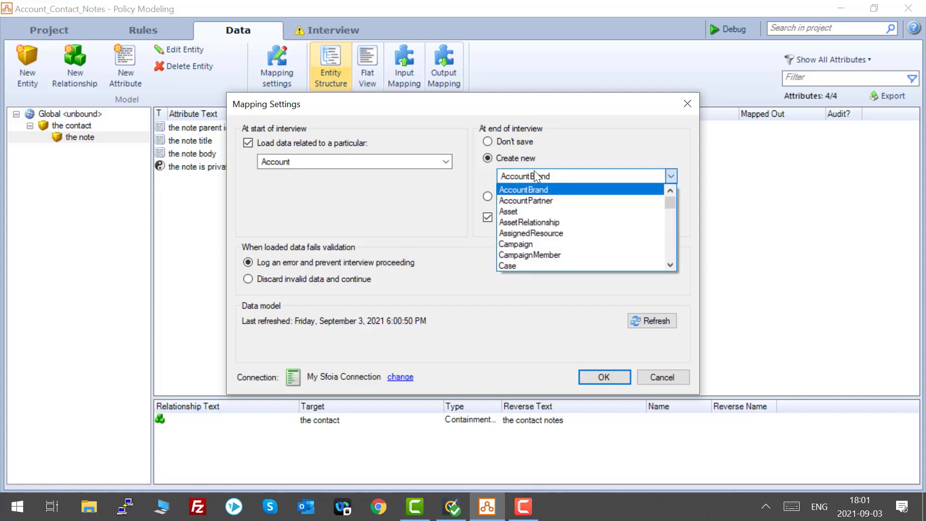
{"action": "left_click", "coordinate": [519, 139]}
{"action": "left_click", "coordinate": [520, 140]}
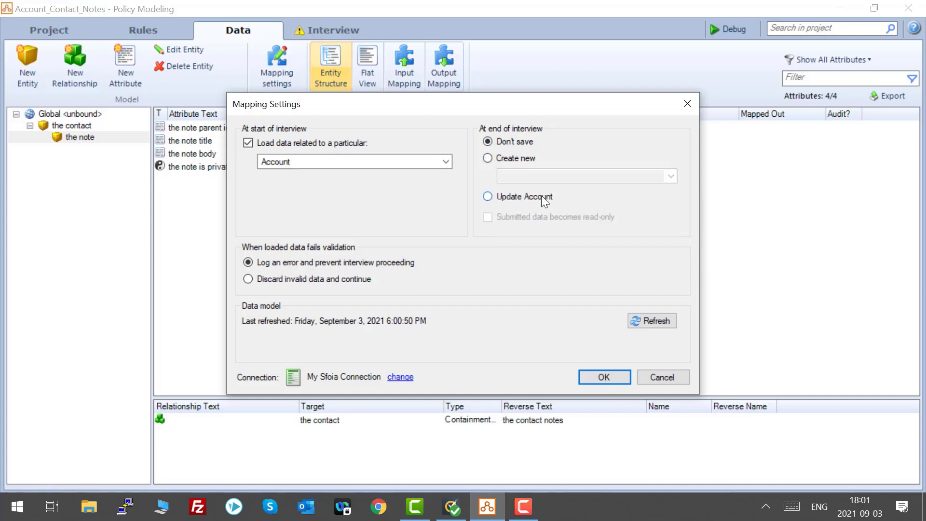
Set the interview end to Update Account with submitted data becoming read-only, and apply the mapping settings.
{"action": "left_click", "coordinate": [537, 198]}
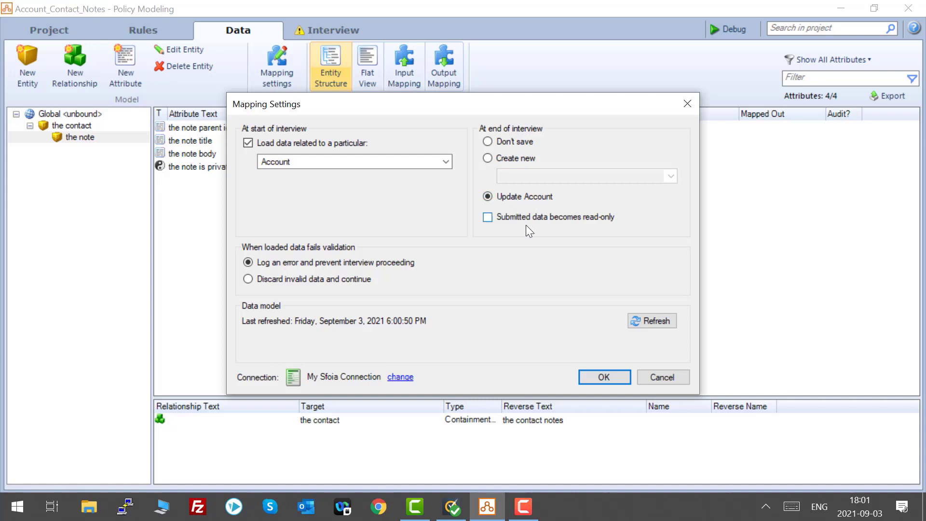
{"action": "left_click", "coordinate": [525, 220]}
{"action": "left_click", "coordinate": [608, 375]}
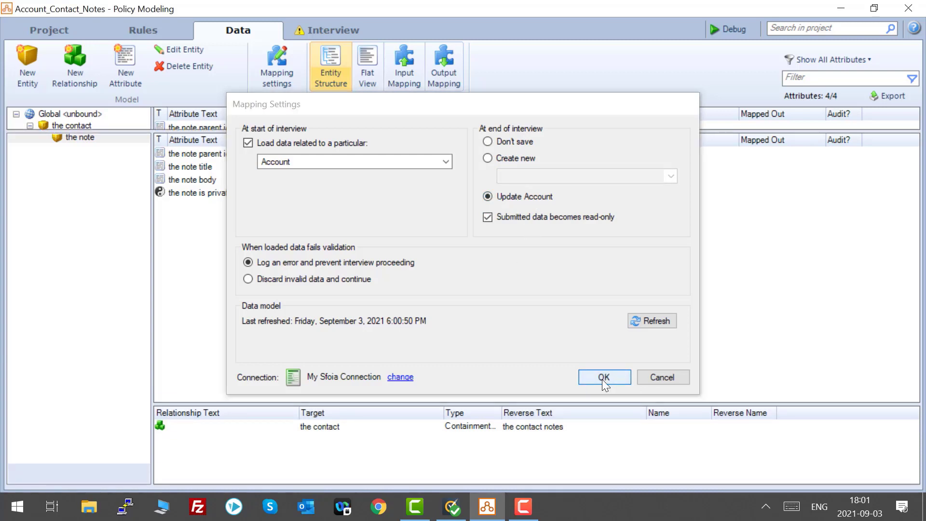
Map the global account name attribute in and out to the Account's Name field.
{"action": "left_click", "coordinate": [82, 139]}
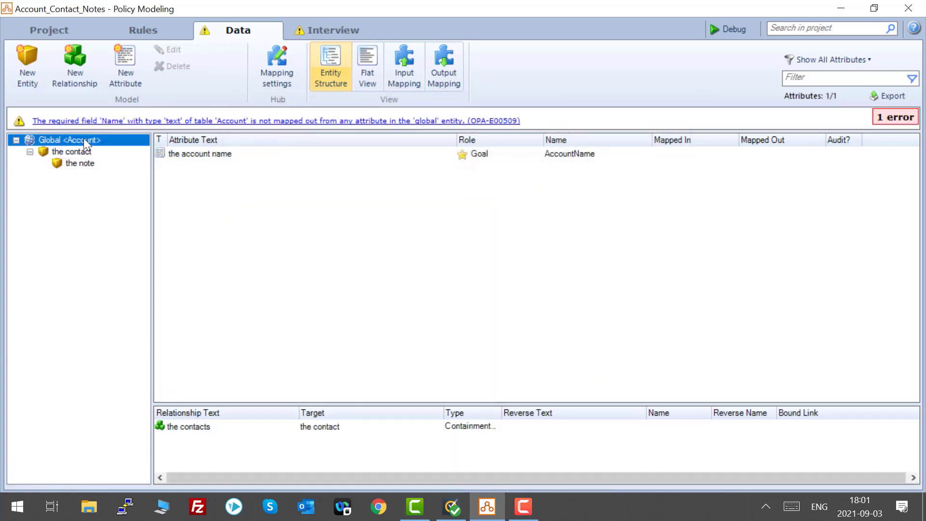
{"action": "double_click", "coordinate": [204, 153]}
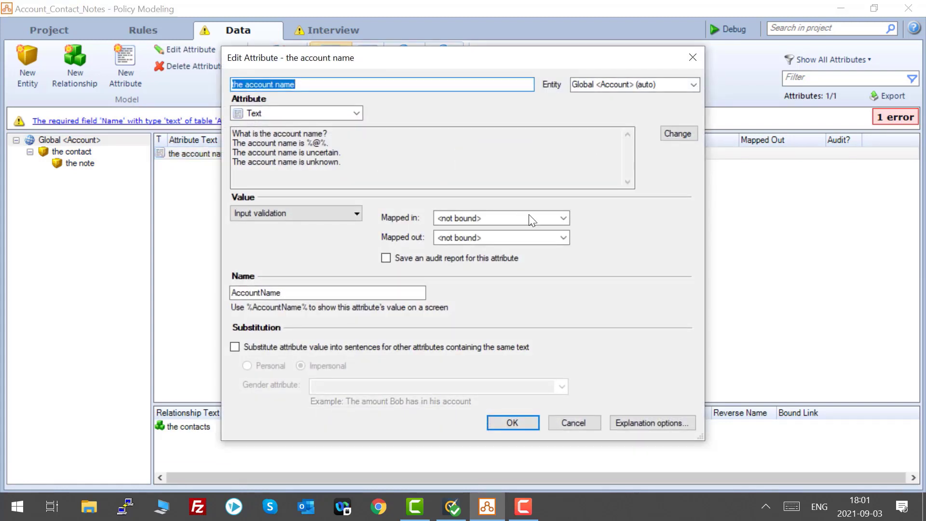
{"action": "left_click", "coordinate": [528, 217]}
{"action": "scroll", "coordinate": [524, 378], "scroll_direction": "down", "scroll_amount": 8}
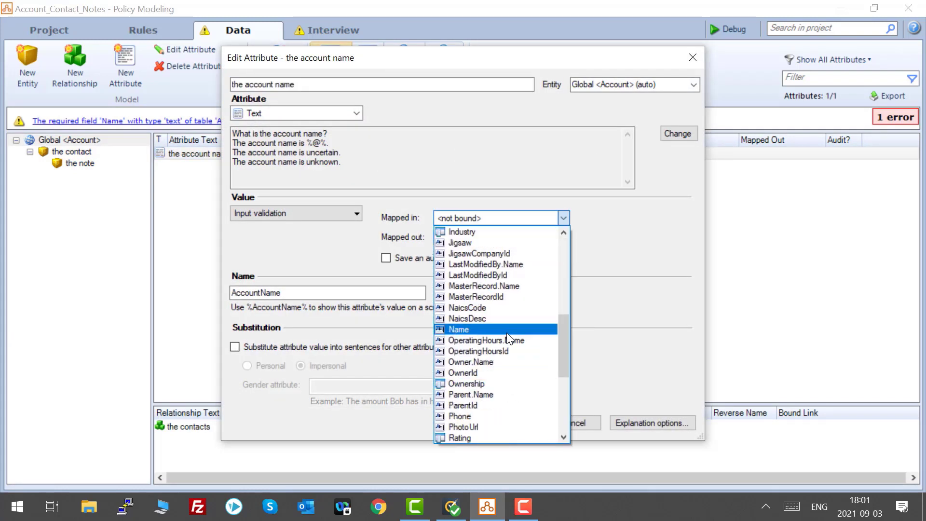
{"action": "left_click", "coordinate": [507, 330]}
{"action": "left_click", "coordinate": [540, 237]}
{"action": "scroll", "coordinate": [535, 338], "scroll_direction": "down", "scroll_amount": 6}
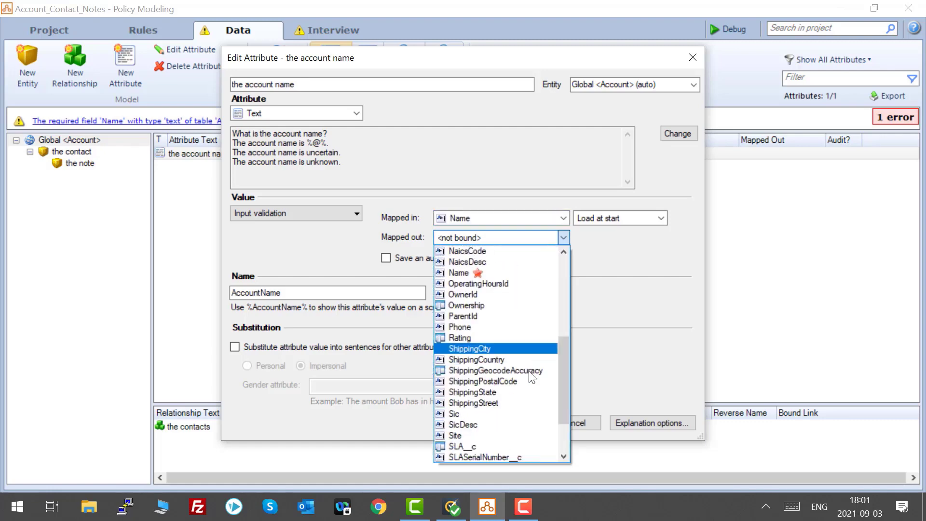
{"action": "left_click", "coordinate": [473, 269]}
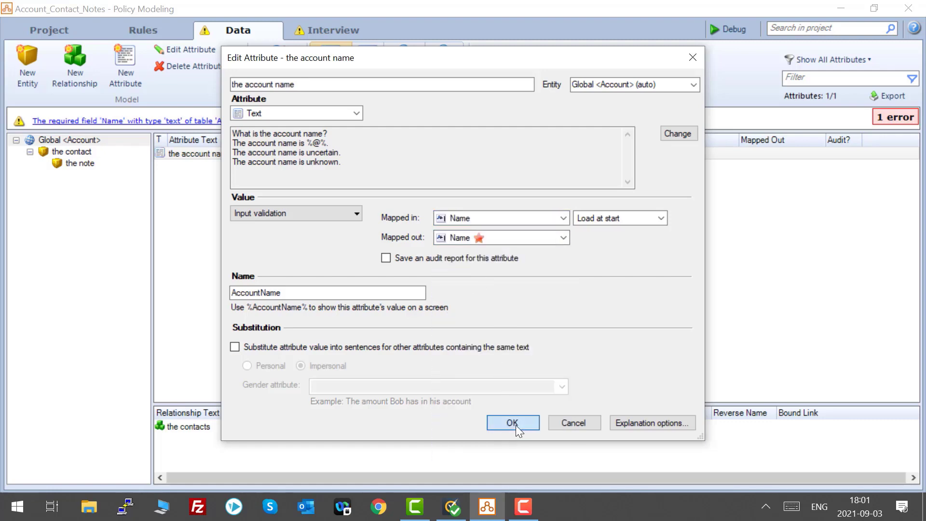
{"action": "left_click", "coordinate": [513, 423]}
Map the contact entity to the Contact table via Contacts of Account.
{"action": "double_click", "coordinate": [89, 129]}
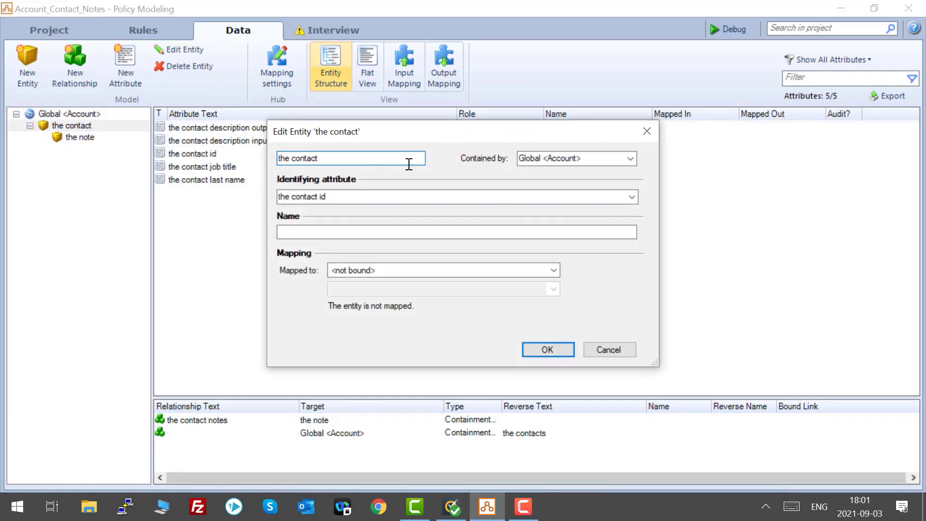
{"action": "left_click", "coordinate": [521, 270]}
{"action": "scroll", "coordinate": [440, 390], "scroll_direction": "down", "scroll_amount": 10}
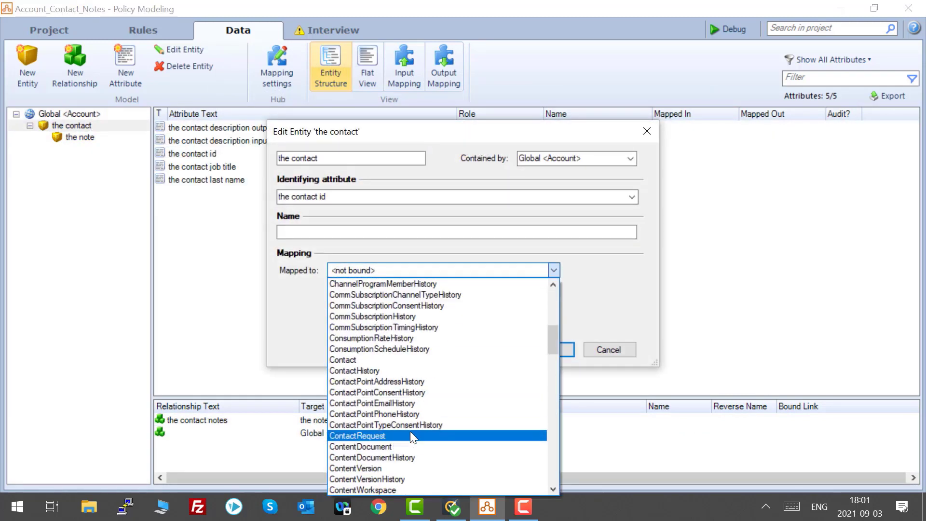
{"action": "left_click", "coordinate": [388, 360]}
{"action": "left_click", "coordinate": [520, 290]}
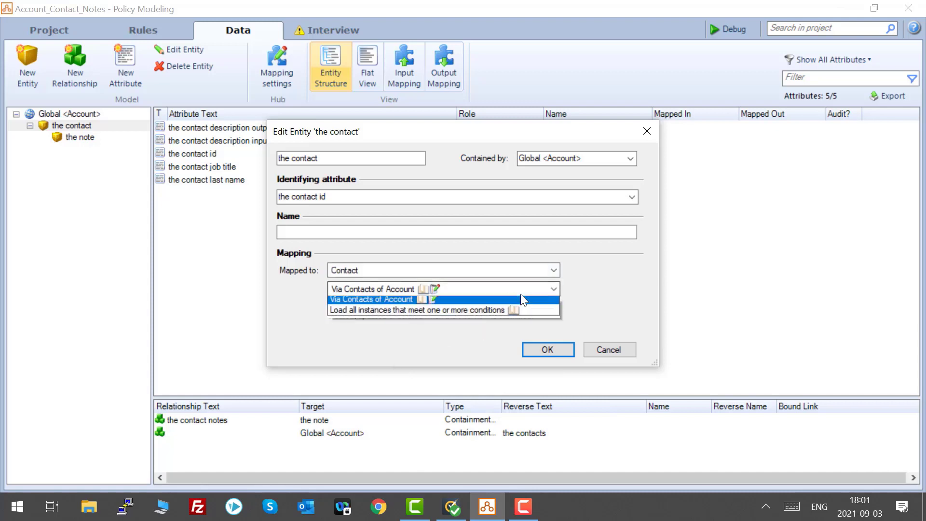
{"action": "left_click", "coordinate": [519, 294]}
{"action": "left_click", "coordinate": [543, 351]}
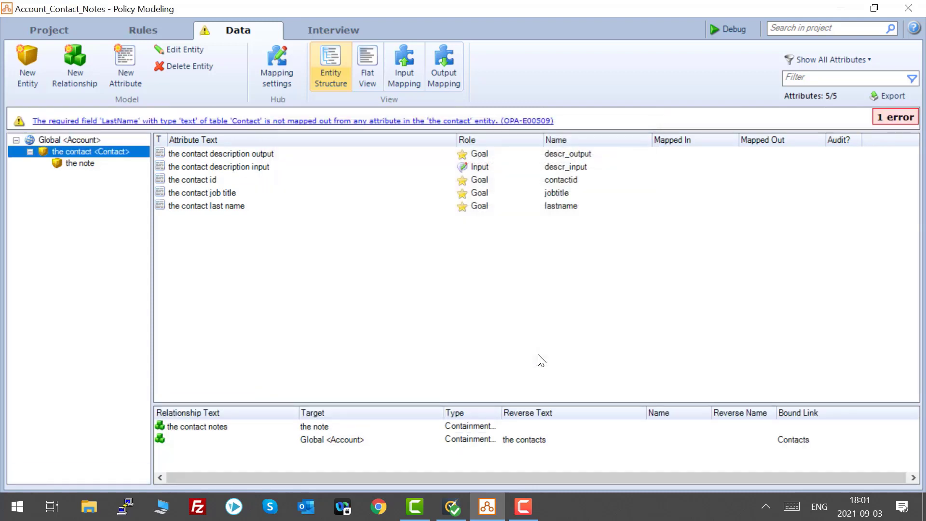
Map the note entity to the Note table via Notes of Contact.
{"action": "double_click", "coordinate": [78, 162]}
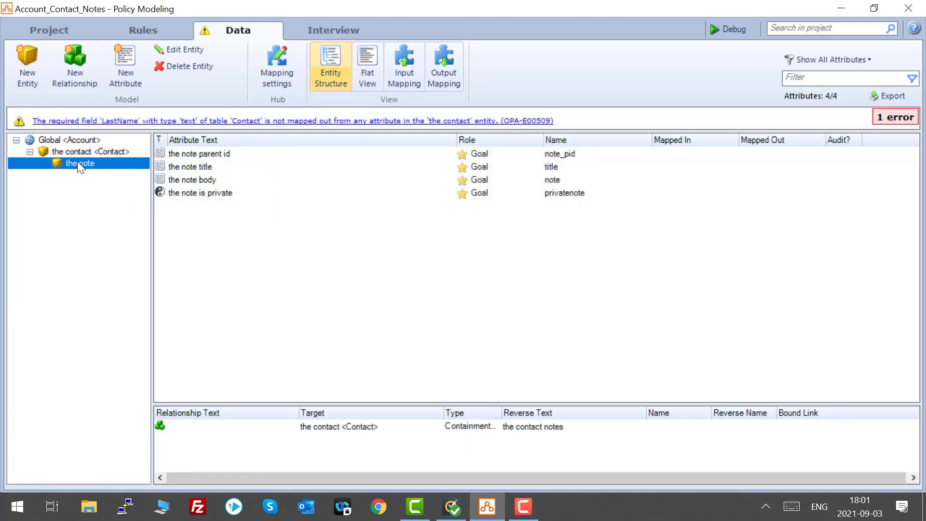
{"action": "left_click", "coordinate": [478, 270]}
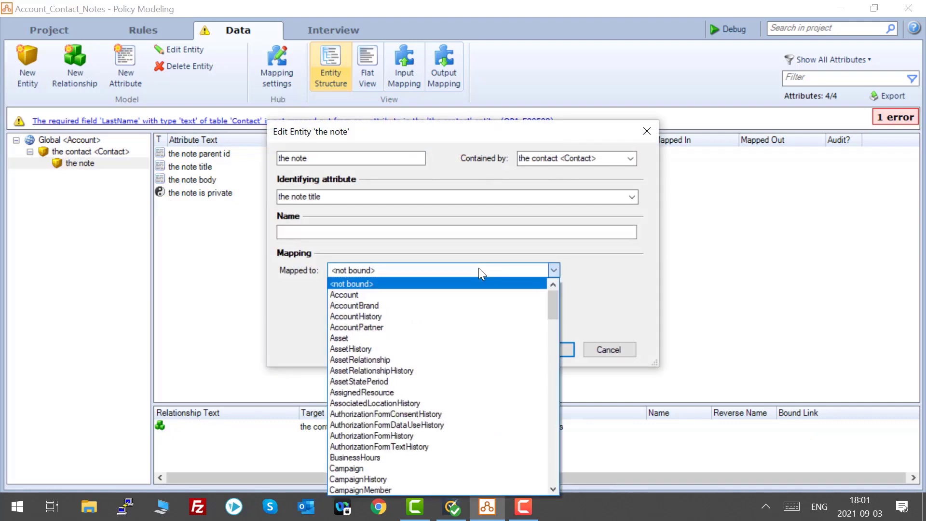
{"action": "key", "text": "n"}
{"action": "left_click", "coordinate": [400, 489]}
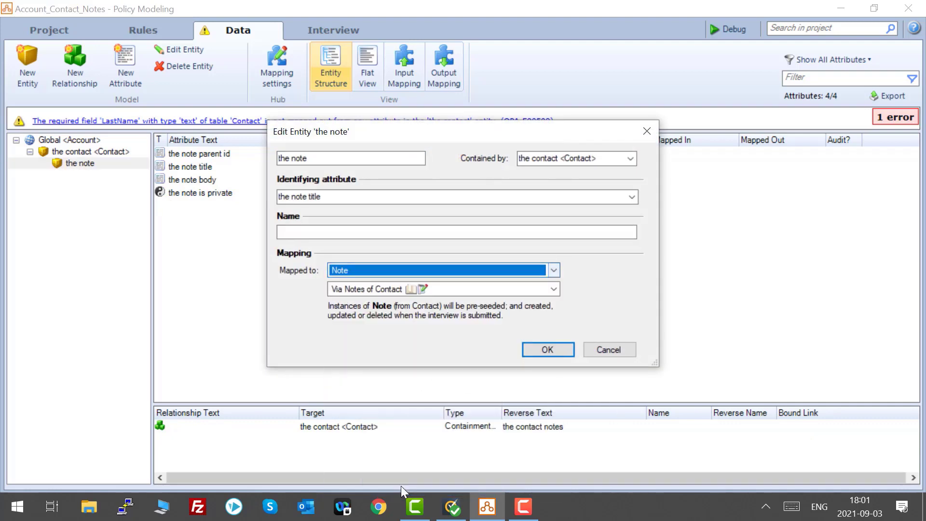
{"action": "left_click", "coordinate": [545, 289]}
{"action": "left_click", "coordinate": [544, 295]}
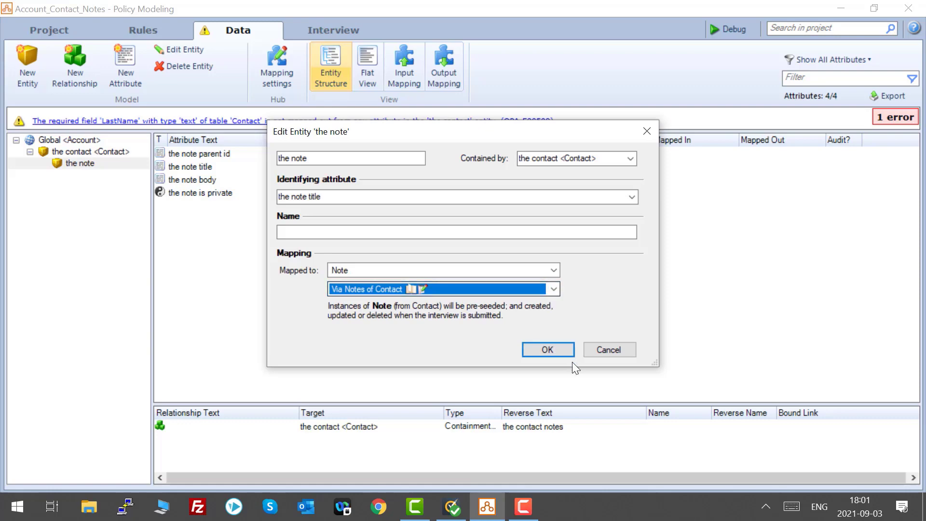
{"action": "left_click", "coordinate": [548, 349]}
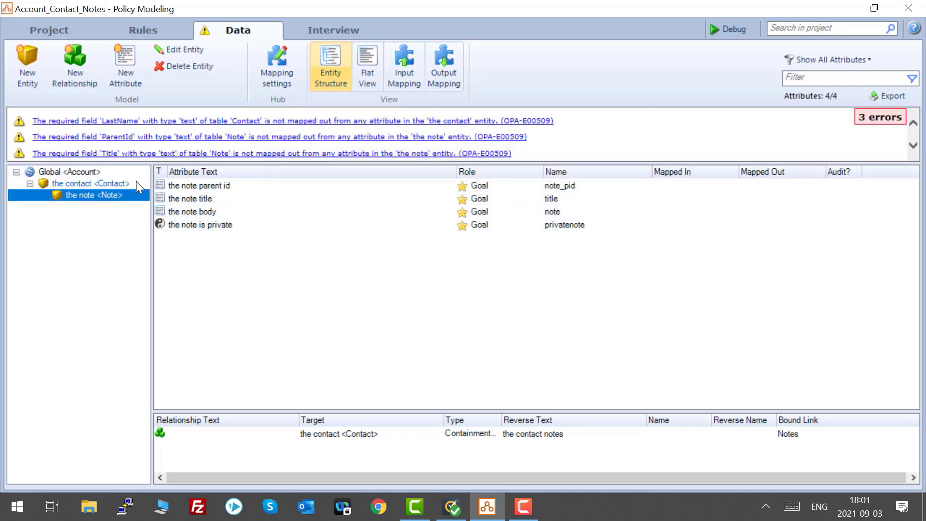
Map the contact last name attribute in and out to the Contact's LastName field.
{"action": "left_click", "coordinate": [106, 177]}
{"action": "left_click", "coordinate": [107, 183]}
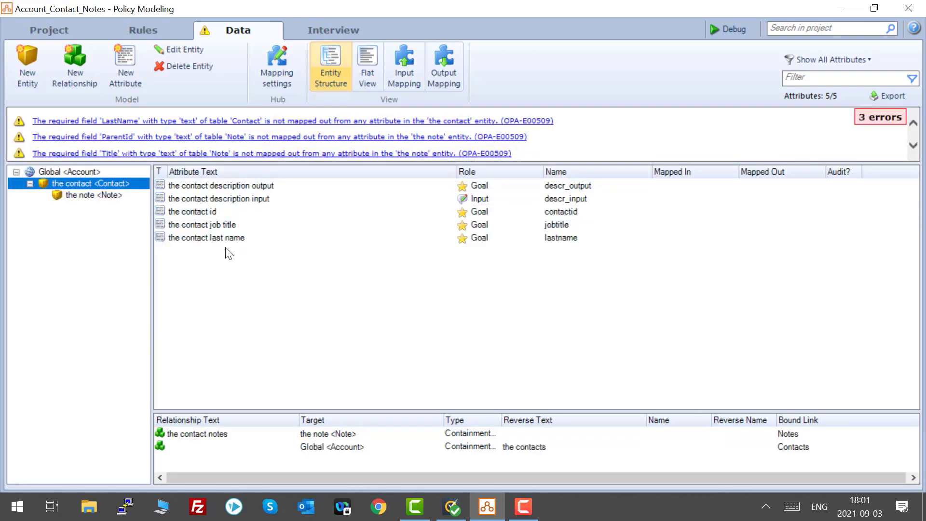
{"action": "left_click", "coordinate": [227, 239]}
{"action": "double_click", "coordinate": [225, 240]}
{"action": "left_click", "coordinate": [563, 218]}
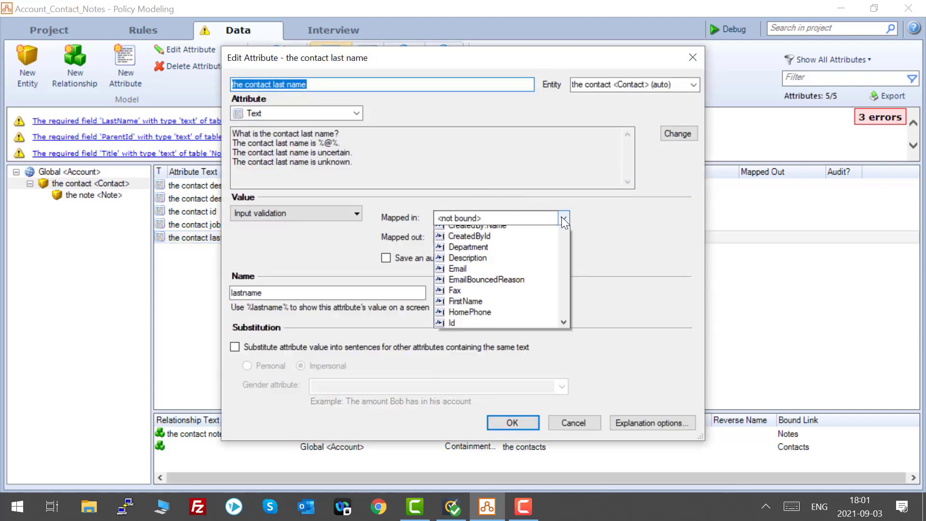
{"action": "scroll", "coordinate": [530, 302], "scroll_direction": "down", "scroll_amount": 1}
{"action": "scroll", "coordinate": [499, 357], "scroll_direction": "down", "scroll_amount": 7}
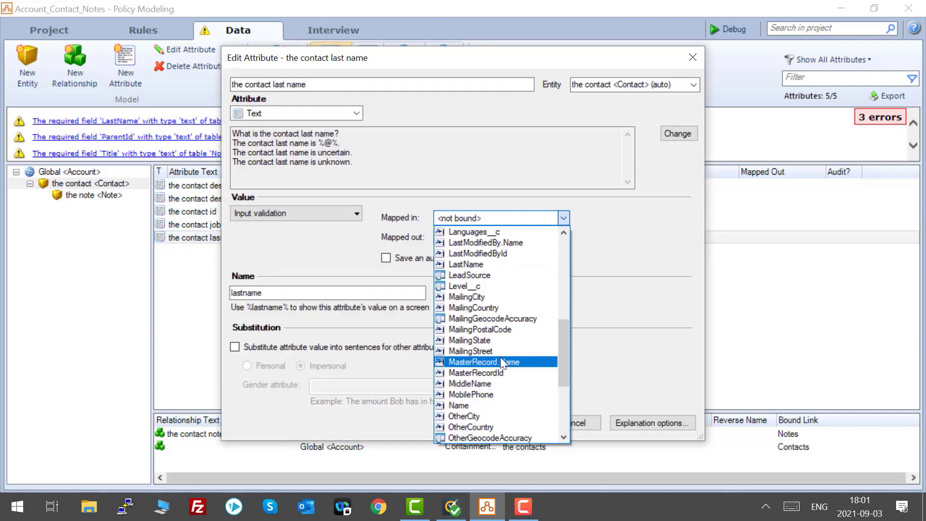
{"action": "left_click", "coordinate": [493, 263]}
{"action": "left_click", "coordinate": [505, 241]}
{"action": "left_click", "coordinate": [489, 438]}
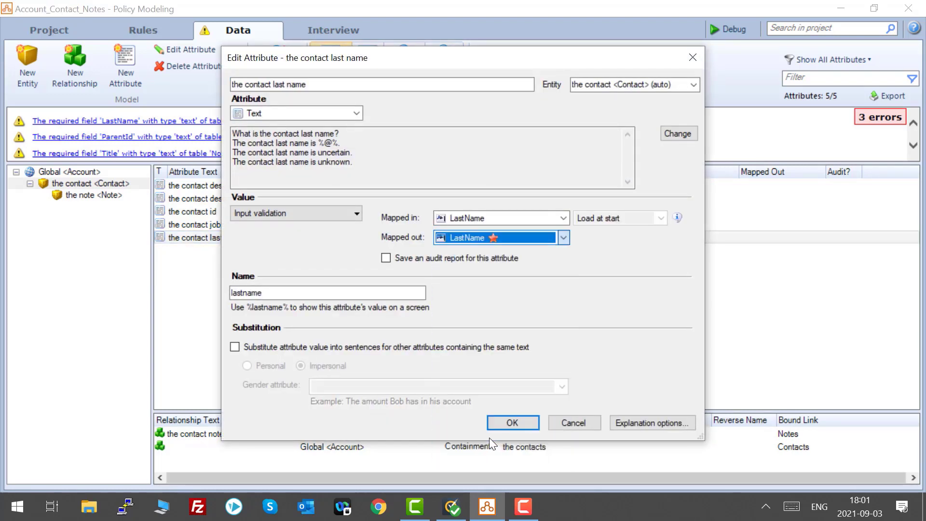
{"action": "left_click", "coordinate": [507, 419]}
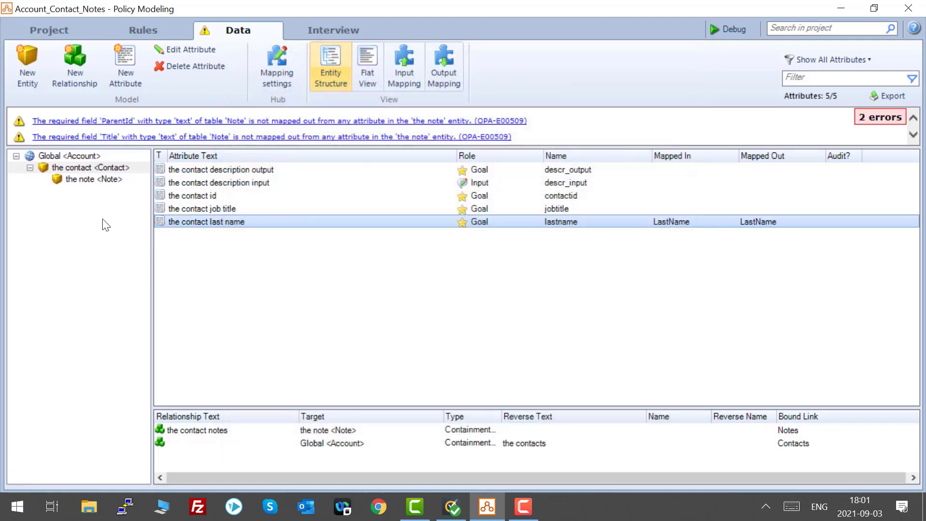
Map the note parent id attribute in and out to the Note's ParentId field.
{"action": "left_click", "coordinate": [108, 178]}
{"action": "left_click", "coordinate": [218, 175]}
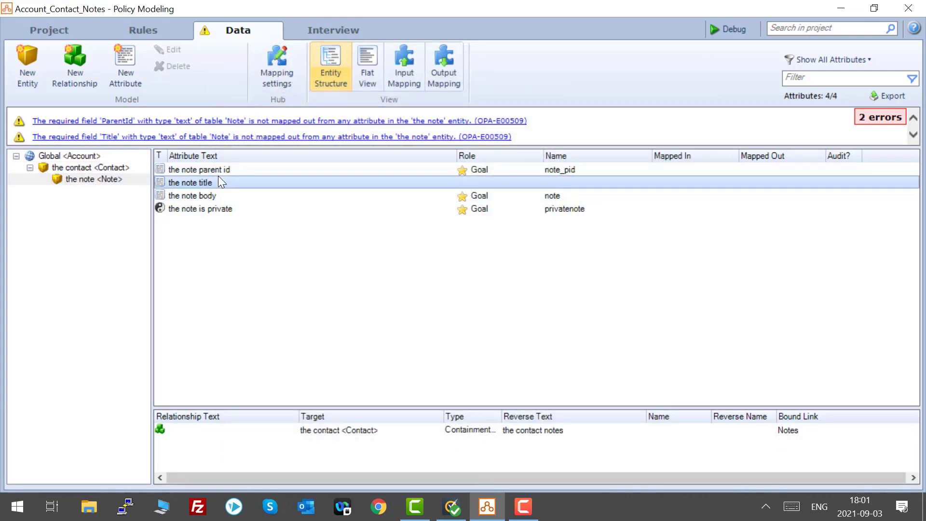
{"action": "double_click", "coordinate": [229, 168]}
{"action": "left_click", "coordinate": [563, 219]}
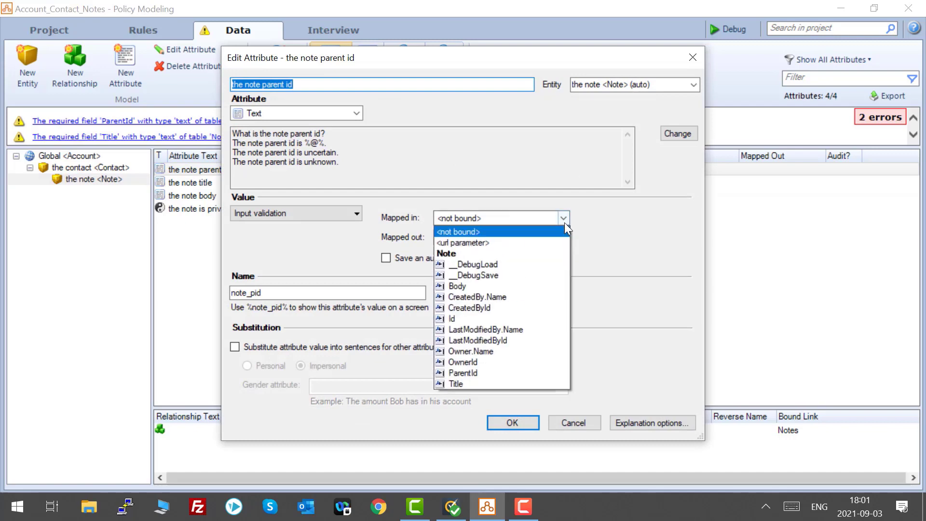
{"action": "left_click", "coordinate": [499, 372]}
{"action": "left_click", "coordinate": [563, 238]}
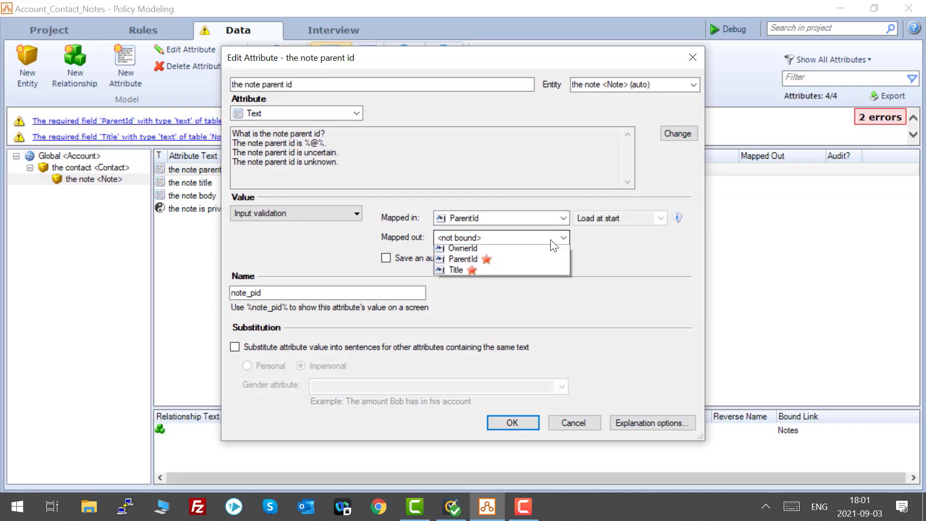
{"action": "left_click", "coordinate": [530, 295]}
{"action": "left_click", "coordinate": [519, 427]}
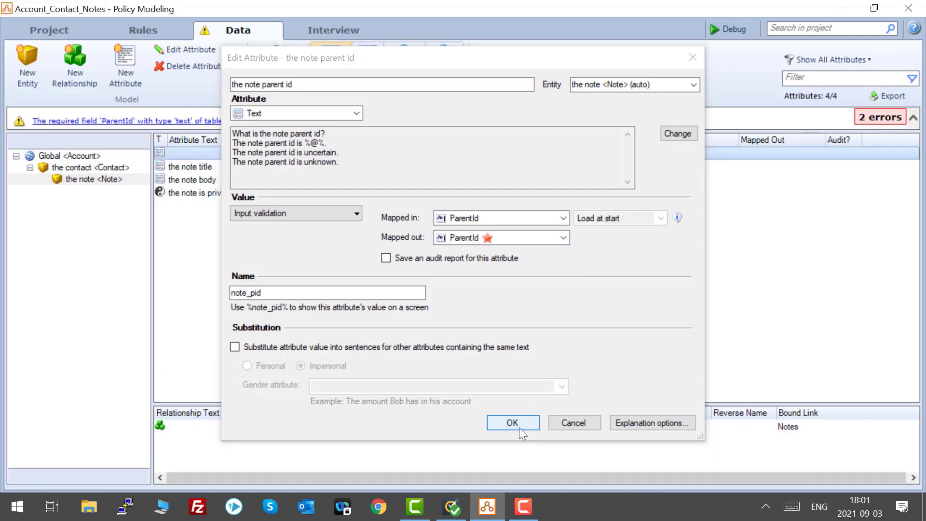
Map the note title attribute in and out to the Note's Title field.
{"action": "double_click", "coordinate": [247, 169]}
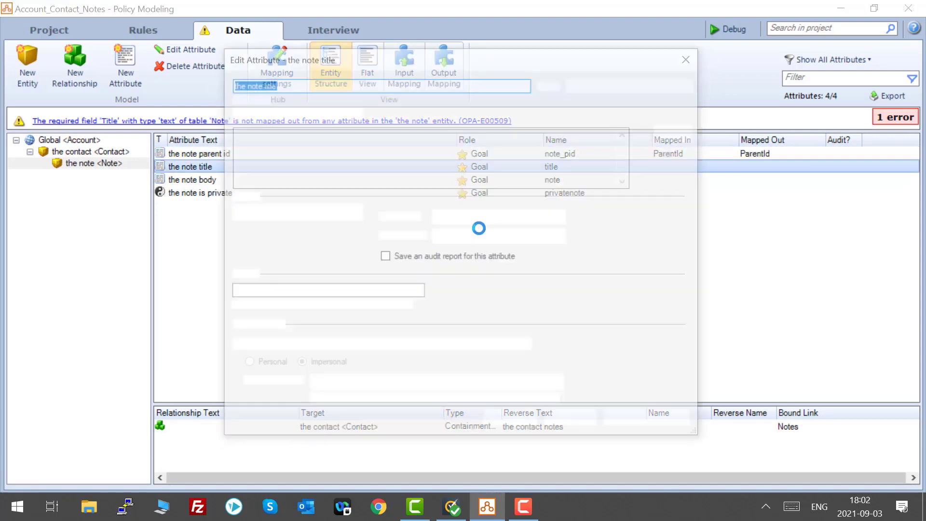
{"action": "left_click", "coordinate": [561, 218]}
{"action": "left_click", "coordinate": [500, 380]}
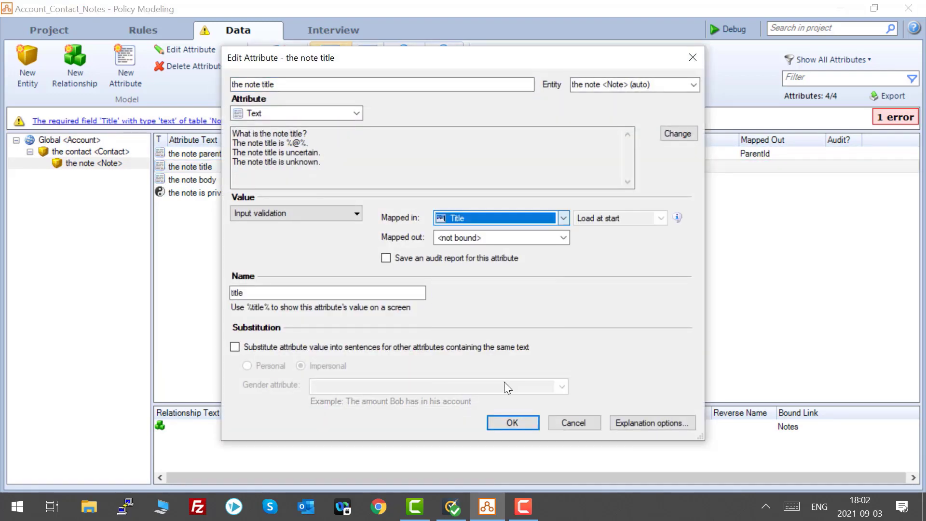
{"action": "left_click", "coordinate": [562, 238]}
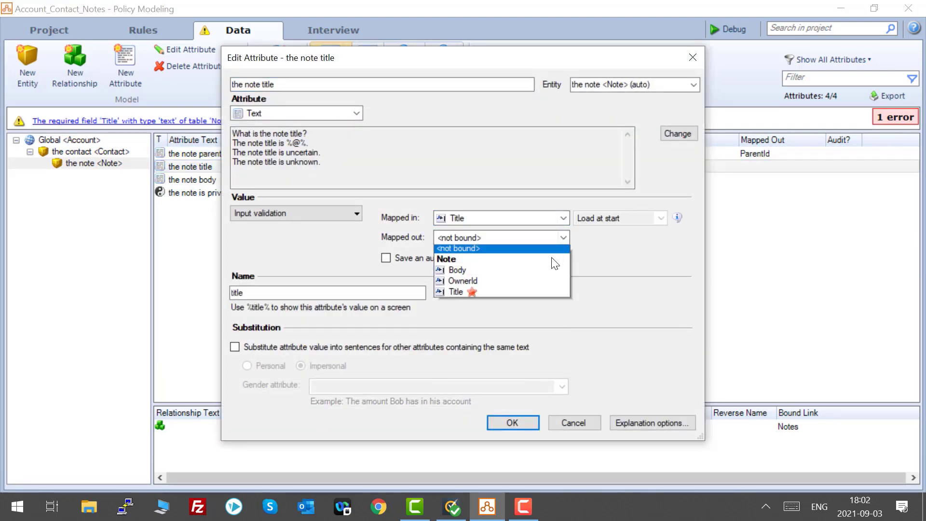
{"action": "left_click", "coordinate": [473, 295]}
{"action": "left_click", "coordinate": [508, 423]}
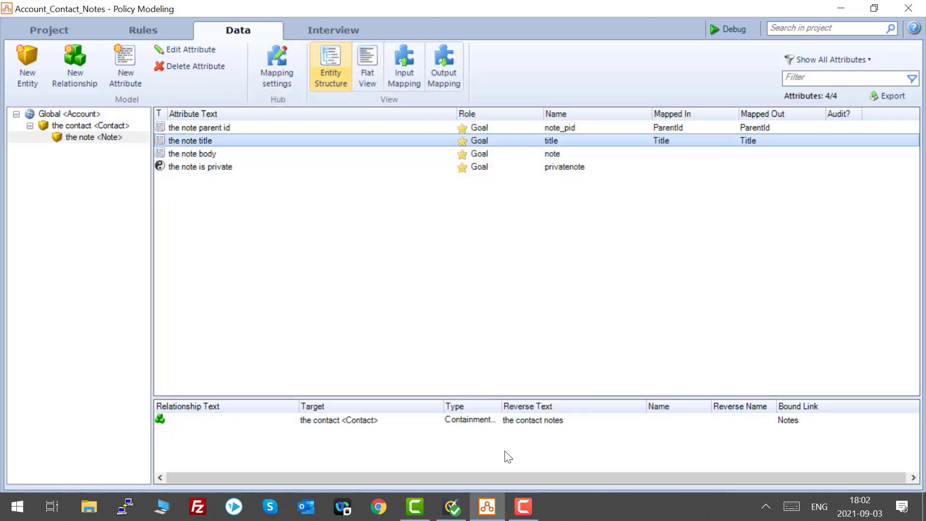
Review the attribute mappings of the Account, contact and note entities.
{"action": "left_click", "coordinate": [535, 514]}
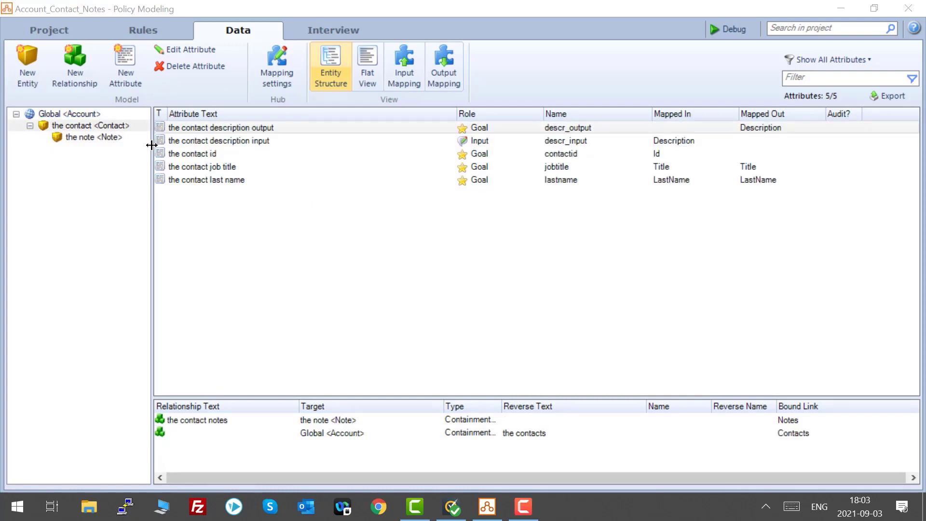
{"action": "left_click", "coordinate": [86, 112]}
{"action": "left_click", "coordinate": [98, 125]}
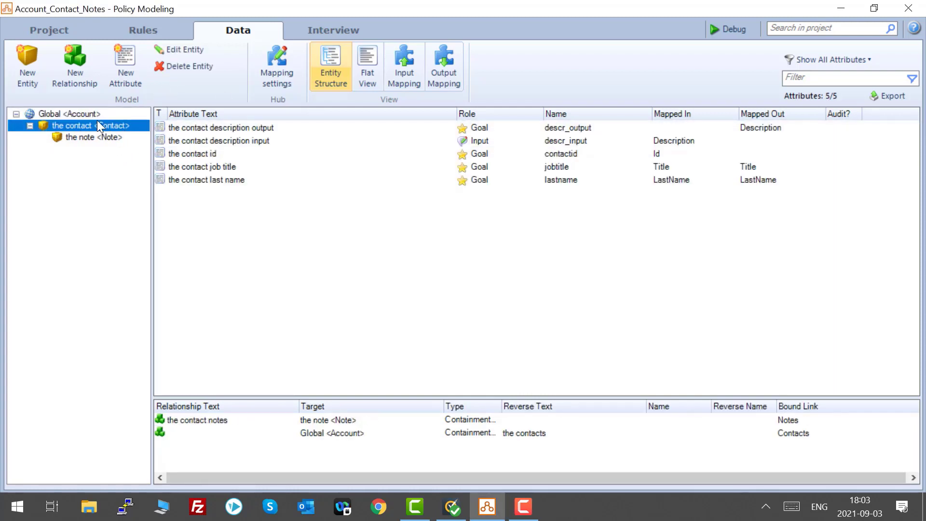
{"action": "left_click", "coordinate": [108, 138]}
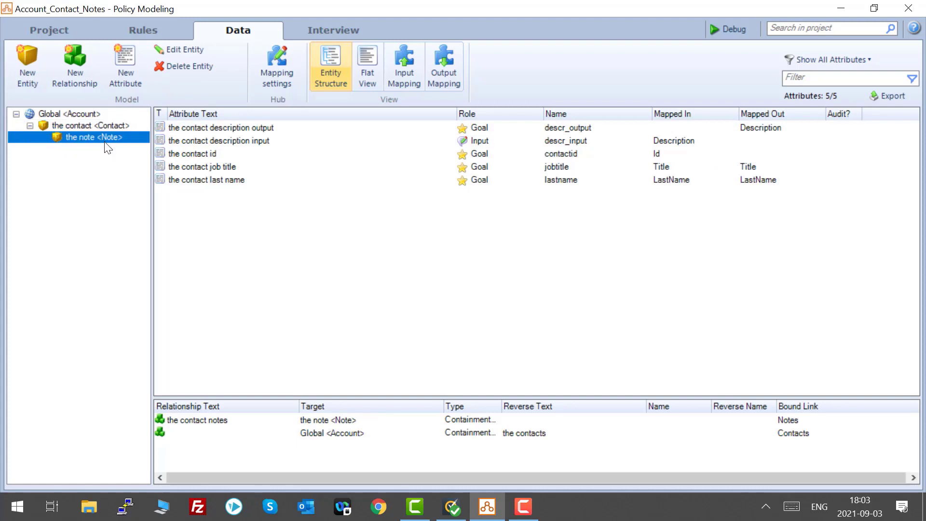
{"action": "left_click", "coordinate": [104, 124]}
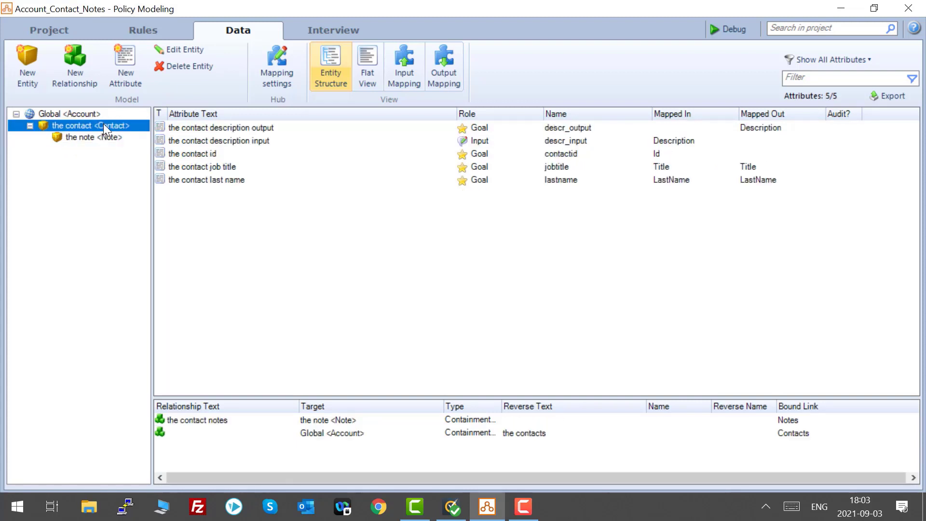
Open the rules Word document to review the contact description rule, then close it.
{"action": "left_click", "coordinate": [144, 30]}
{"action": "left_click", "coordinate": [151, 125]}
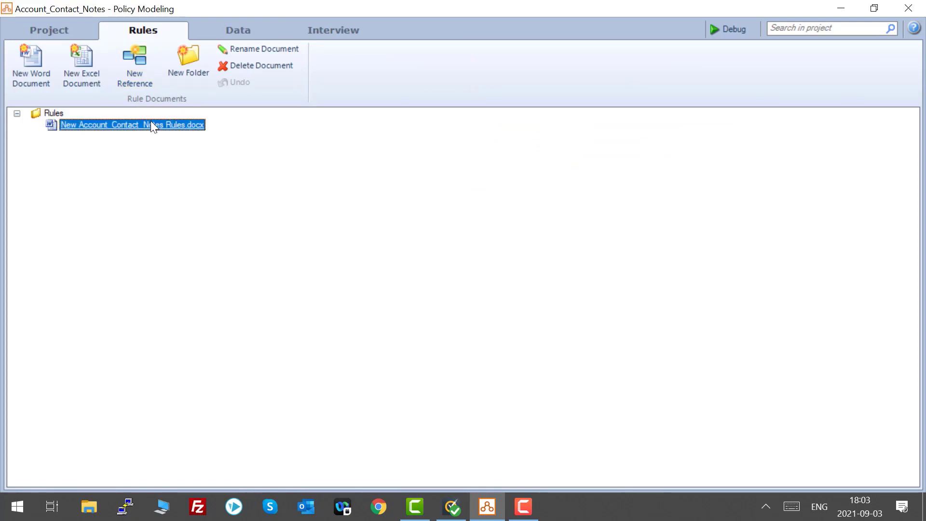
{"action": "double_click", "coordinate": [151, 124]}
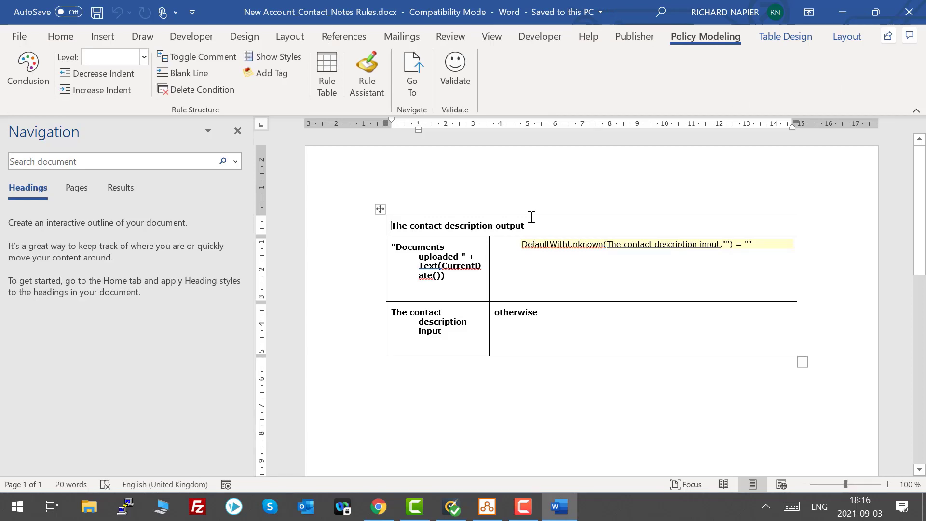
{"action": "left_click", "coordinate": [913, 14]}
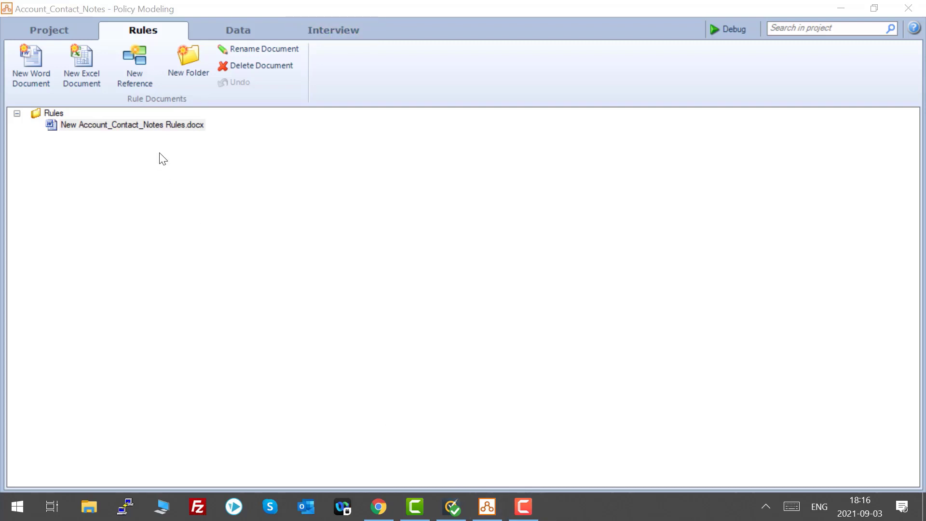
Deploy a snapshot of the project as Account_Contact_Notes with immediate activation.
{"action": "left_click", "coordinate": [911, 10]}
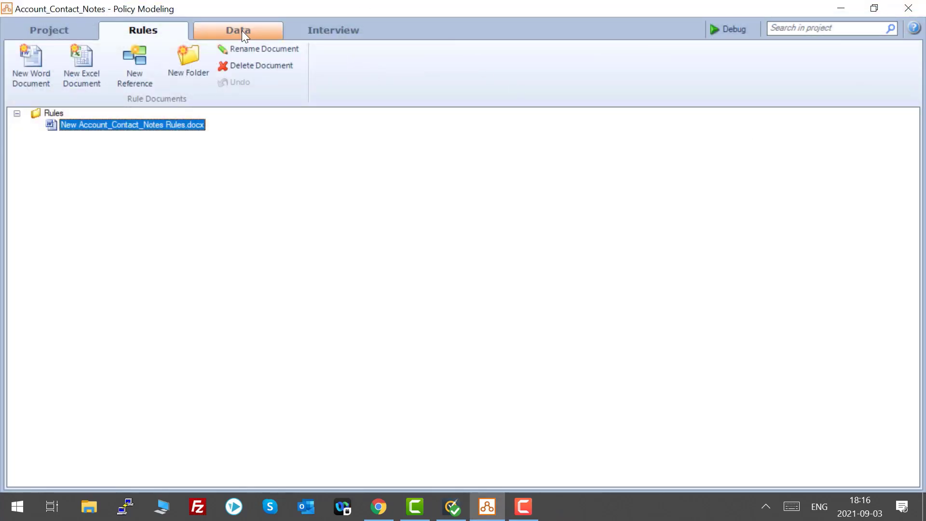
{"action": "left_click", "coordinate": [242, 31]}
{"action": "left_click", "coordinate": [340, 31]}
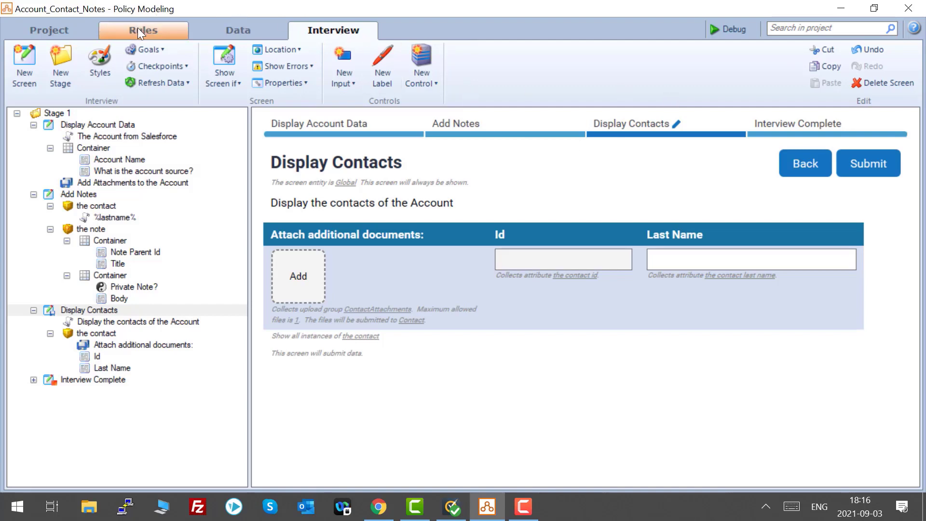
{"action": "left_click", "coordinate": [236, 31]}
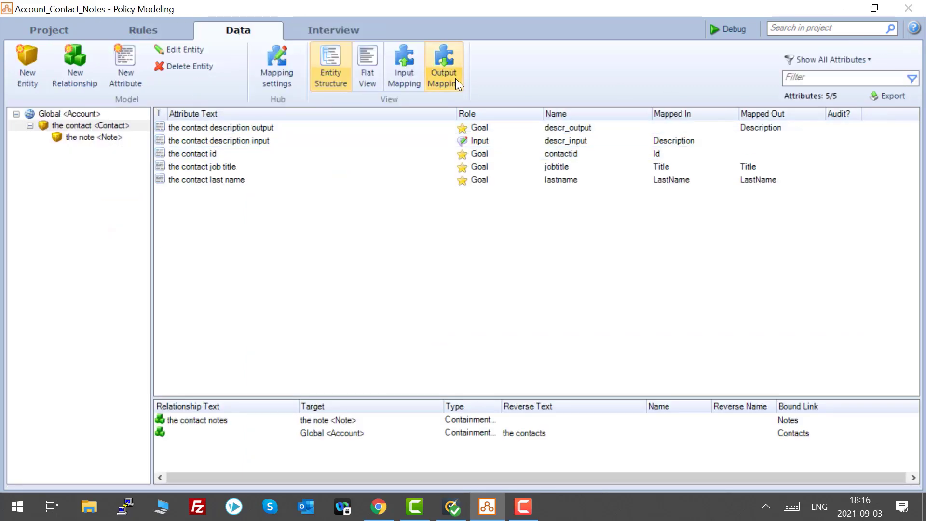
{"action": "left_click", "coordinate": [78, 33]}
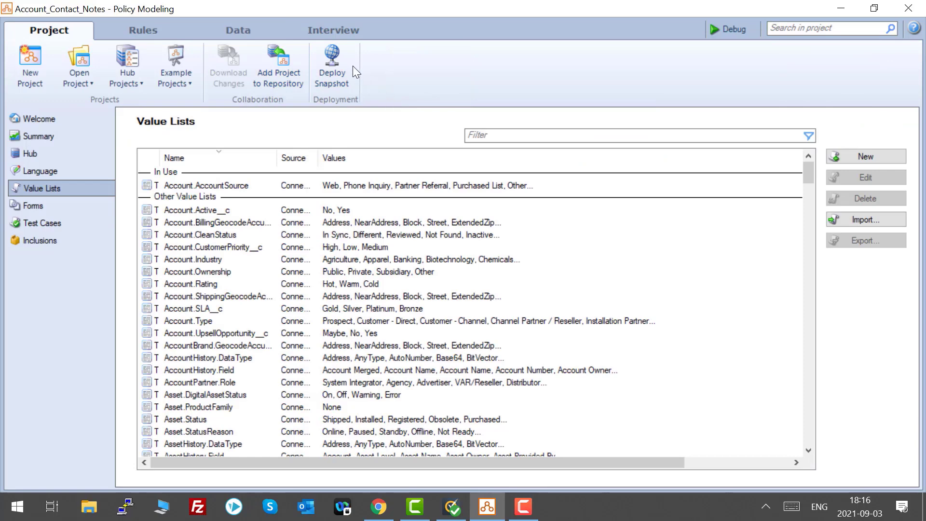
{"action": "left_click", "coordinate": [342, 58]}
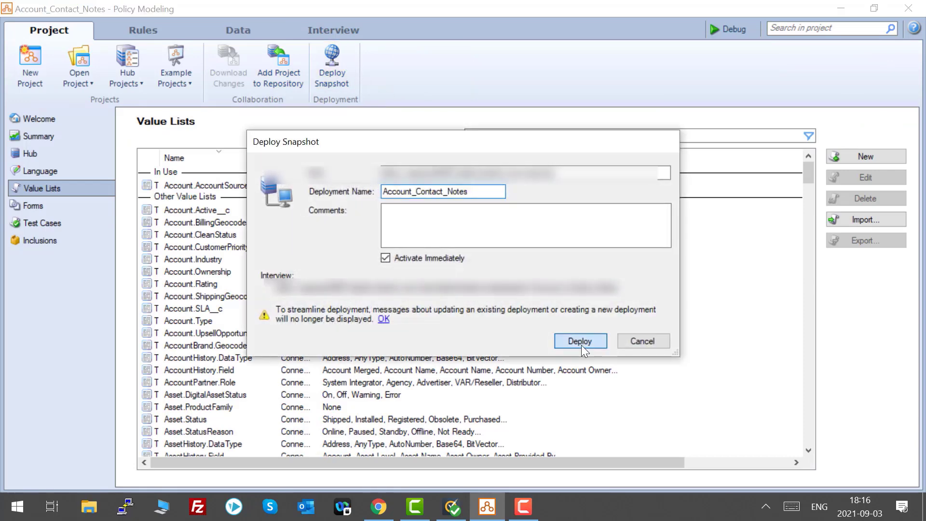
{"action": "left_click", "coordinate": [581, 345]}
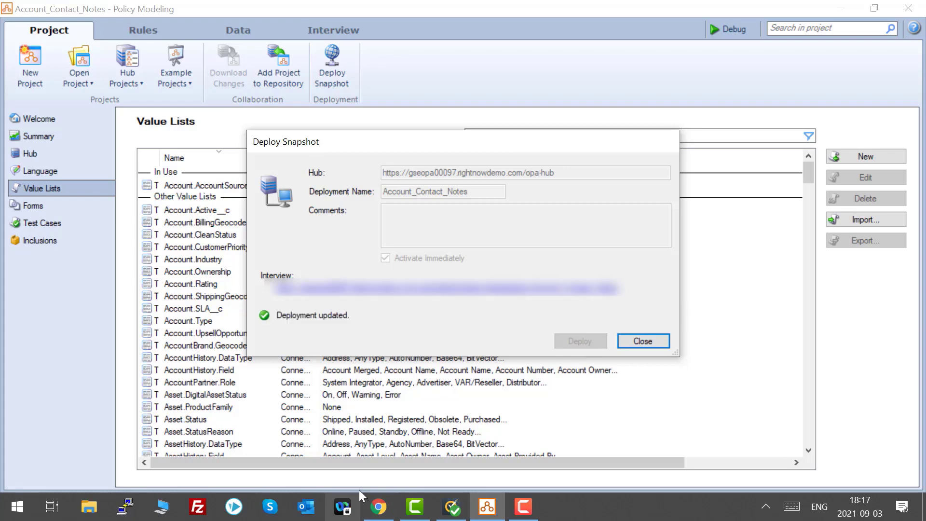
Switch to the browser and open the page editor for the Bobbies Pins SARL account record page.
{"action": "left_click", "coordinate": [376, 506]}
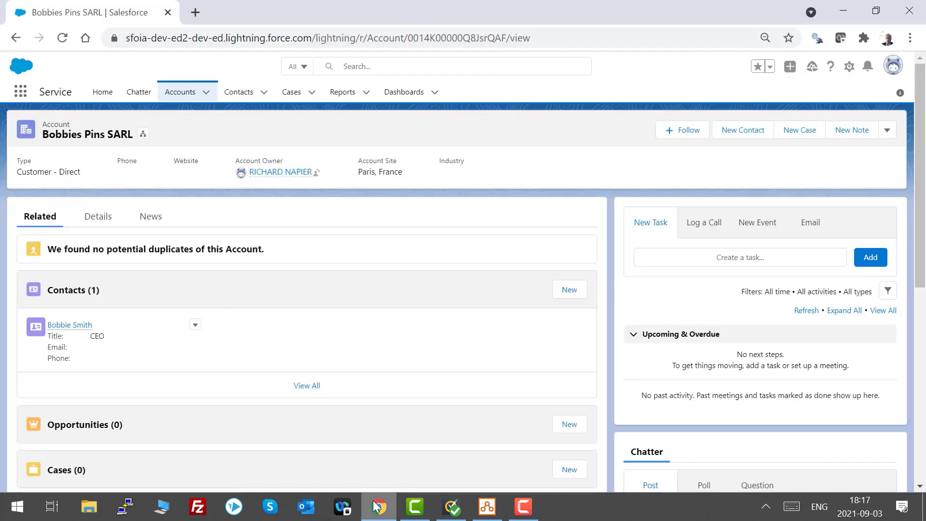
{"action": "left_click", "coordinate": [182, 96]}
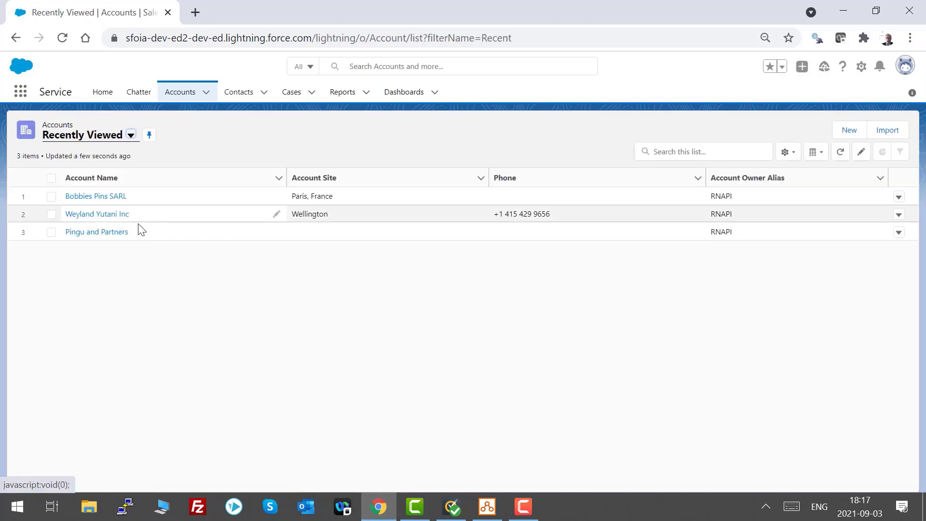
{"action": "left_click", "coordinate": [107, 201]}
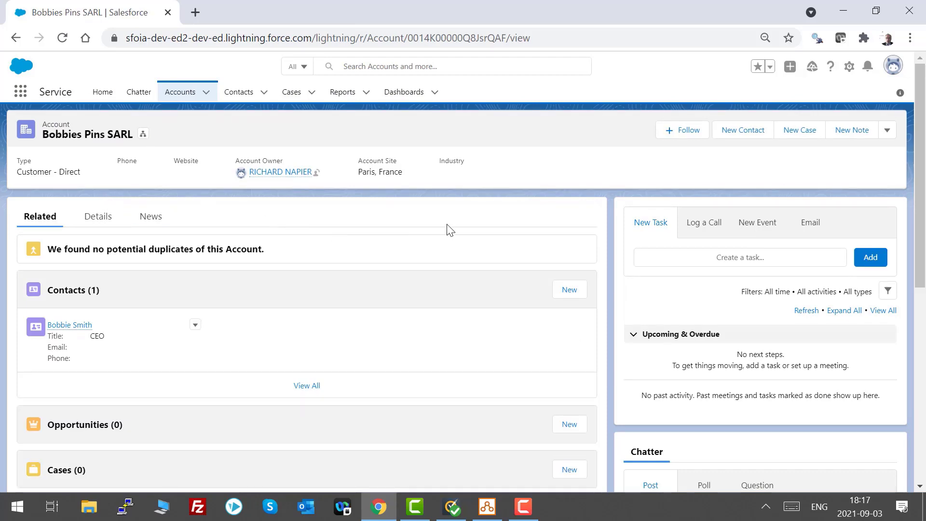
{"action": "left_click", "coordinate": [848, 71]}
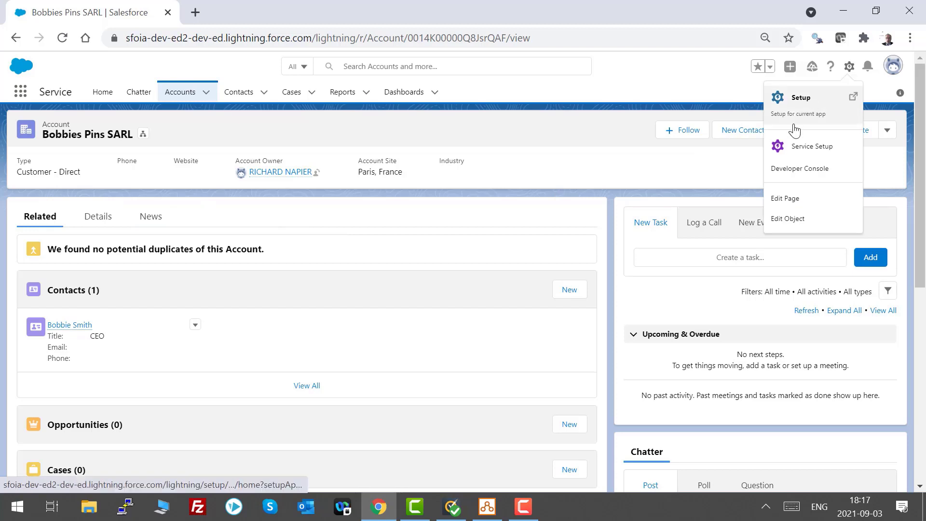
{"action": "left_click", "coordinate": [781, 196]}
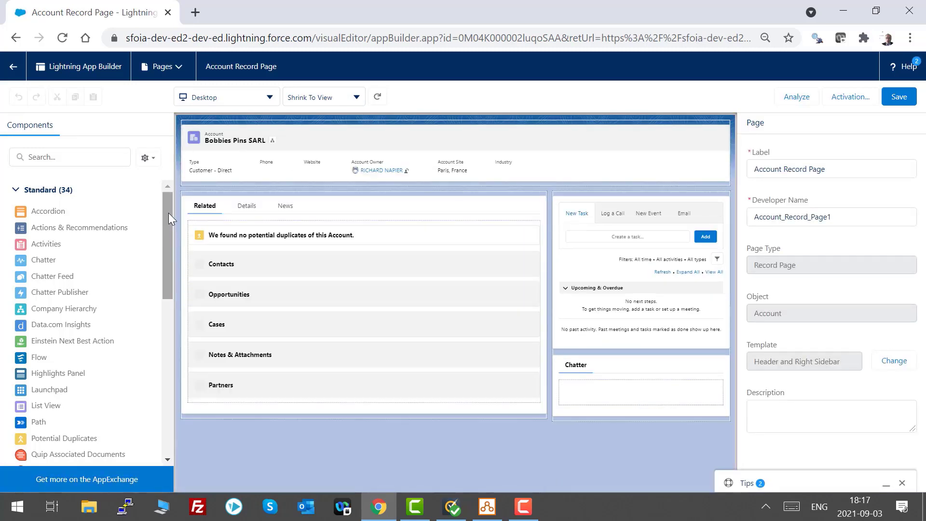
Add the Sfoia Wrapper custom component to the top of the account page's Related tab.
{"action": "left_click_drag", "start_coordinate": [167, 212], "coordinate": [152, 406]}
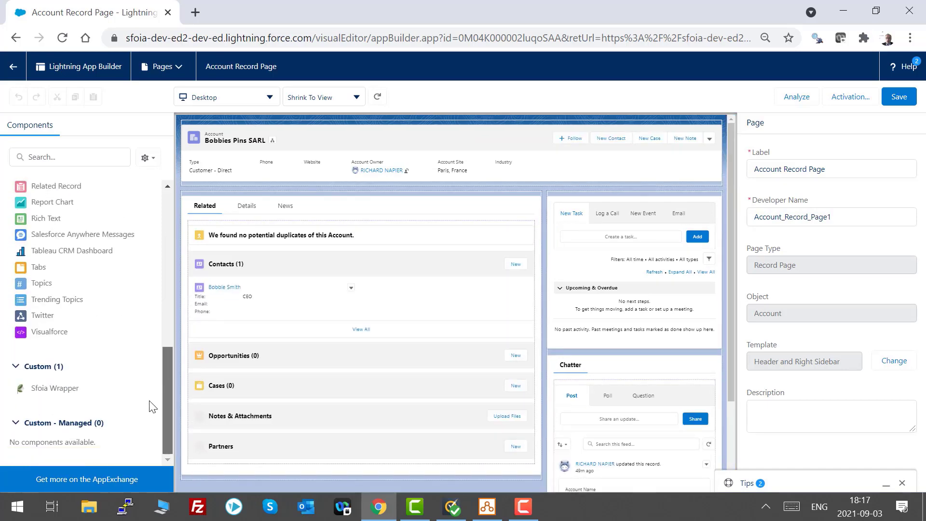
{"action": "left_click_drag", "start_coordinate": [48, 388], "coordinate": [256, 232]}
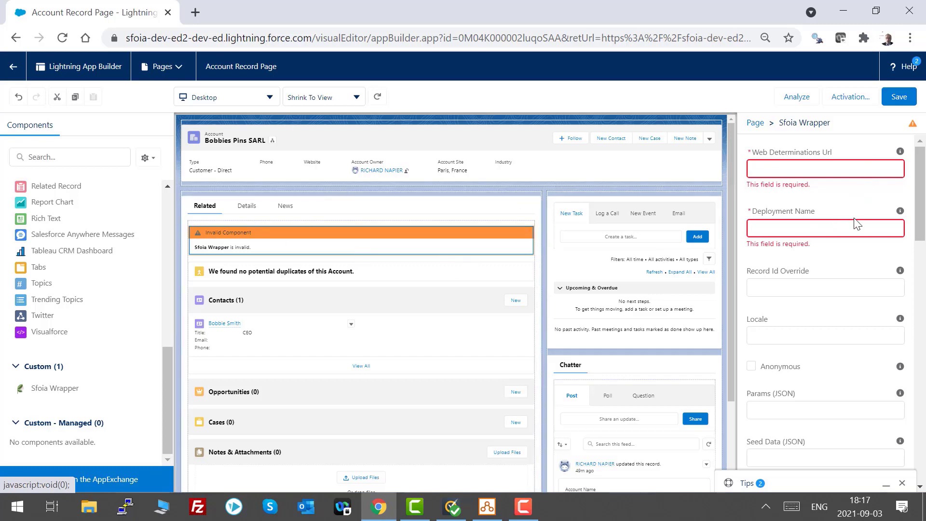
Copy the deployed interview URL and set it as the wrapper's Web Determinations Url ending in web-determinations/startsession.
{"action": "left_click", "coordinate": [487, 506]}
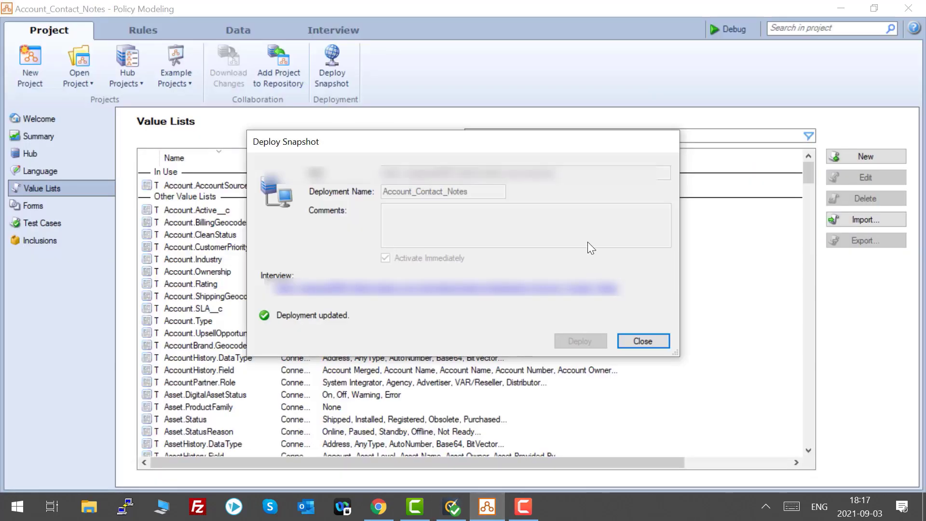
{"action": "right_click", "coordinate": [594, 289]}
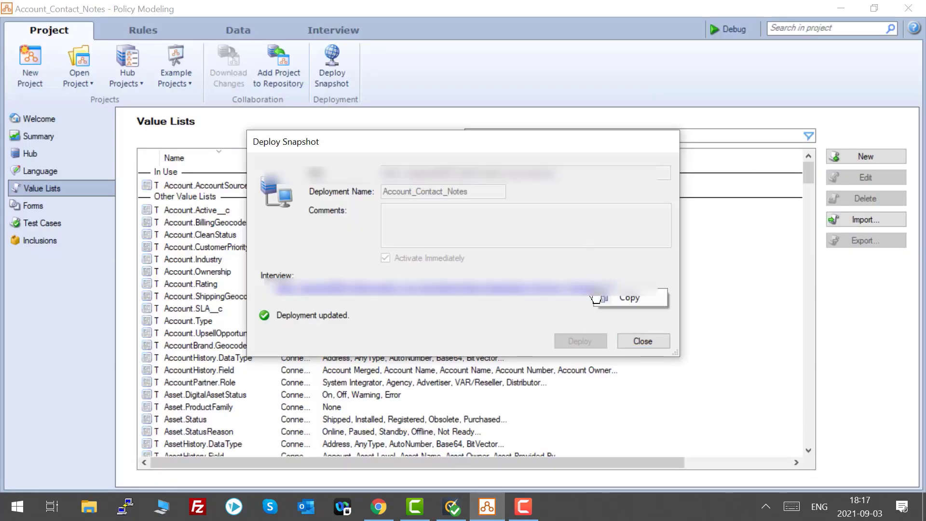
{"action": "left_click", "coordinate": [629, 296]}
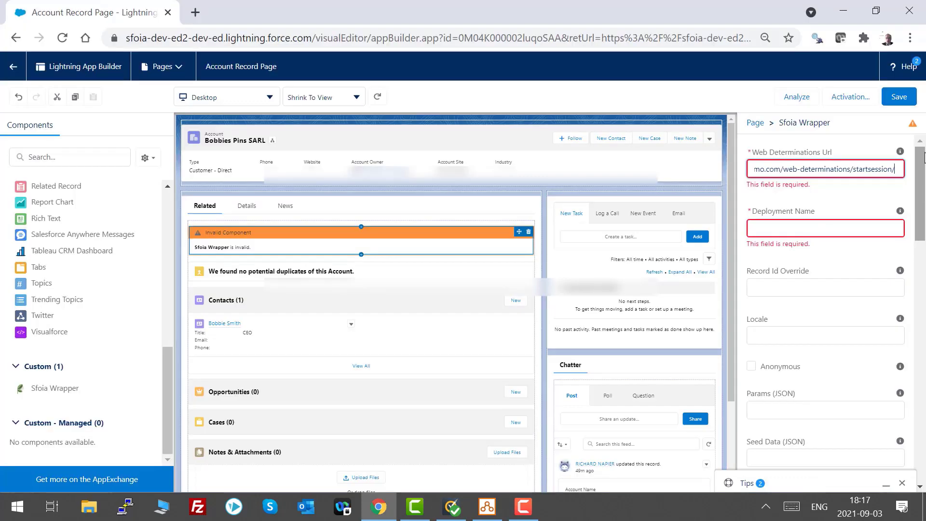
{"action": "key", "text": "BackSpace"}
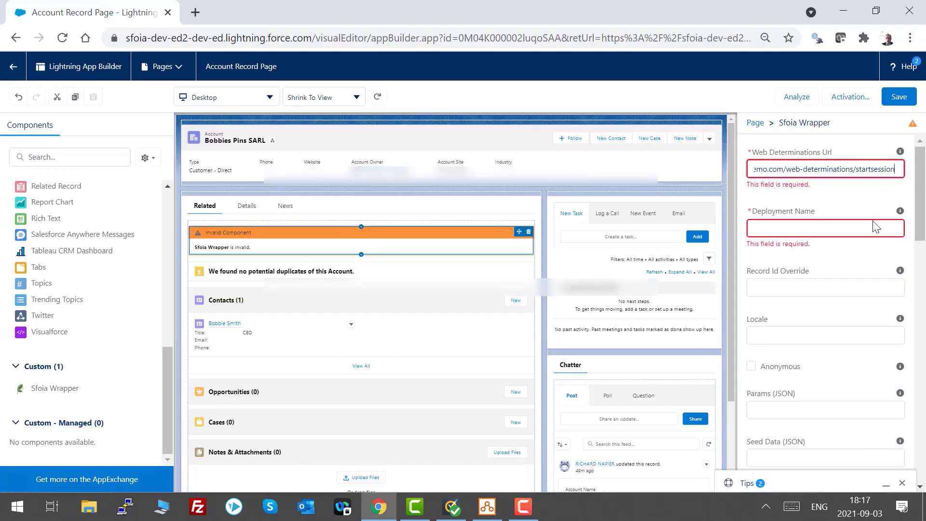
Set the wrapper's Deployment Name to Account_Contact_Notes.
{"action": "left_click", "coordinate": [833, 233]}
{"action": "key", "text": "ctrl+v"}
{"action": "key", "text": "Tab"}
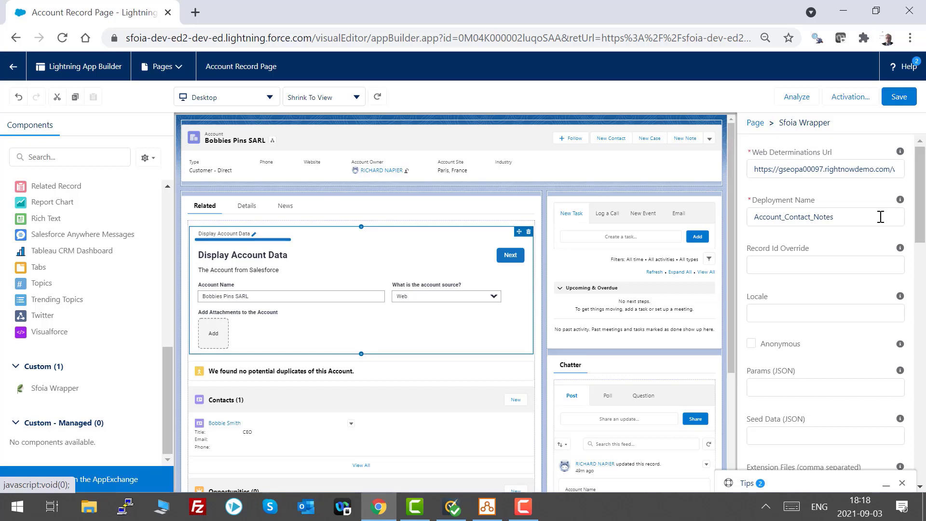
Save the Account Record Page.
{"action": "mouse_move", "coordinate": [900, 249]}
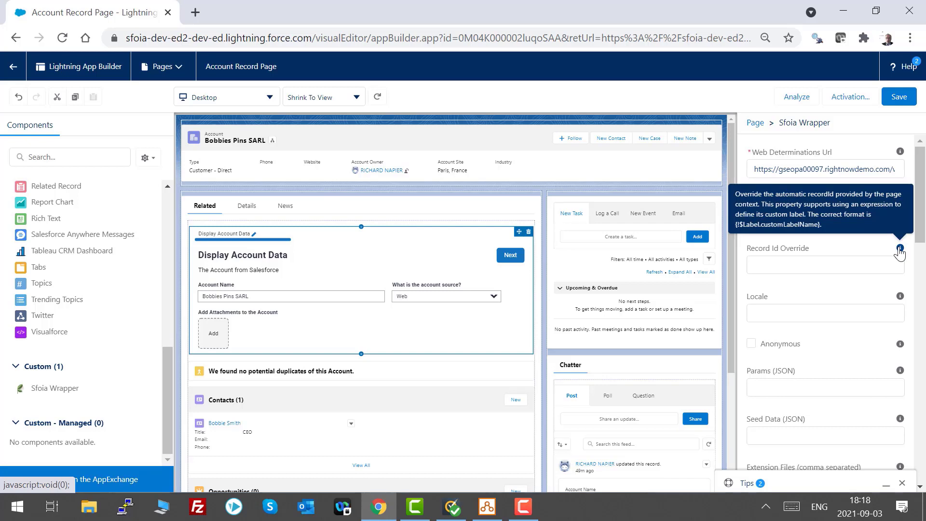
{"action": "mouse_move", "coordinate": [899, 297]}
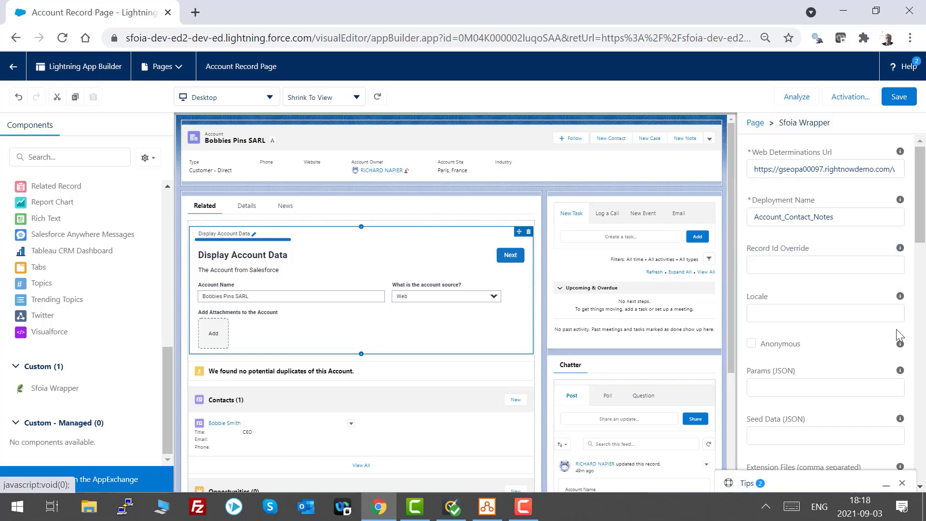
{"action": "mouse_move", "coordinate": [900, 345]}
{"action": "left_click", "coordinate": [907, 99]}
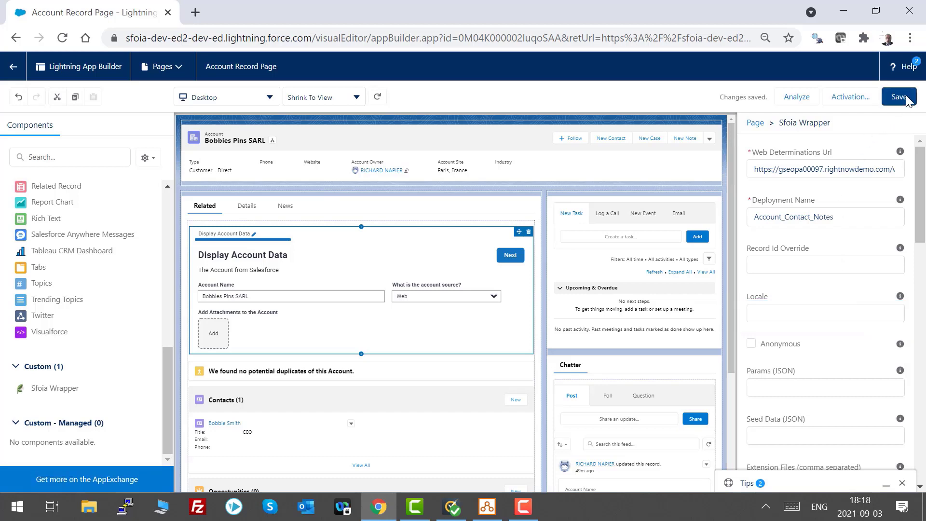
Return to the account record and choose Phone Inquiry as the account source in the embedded interview.
{"action": "left_click", "coordinate": [12, 66]}
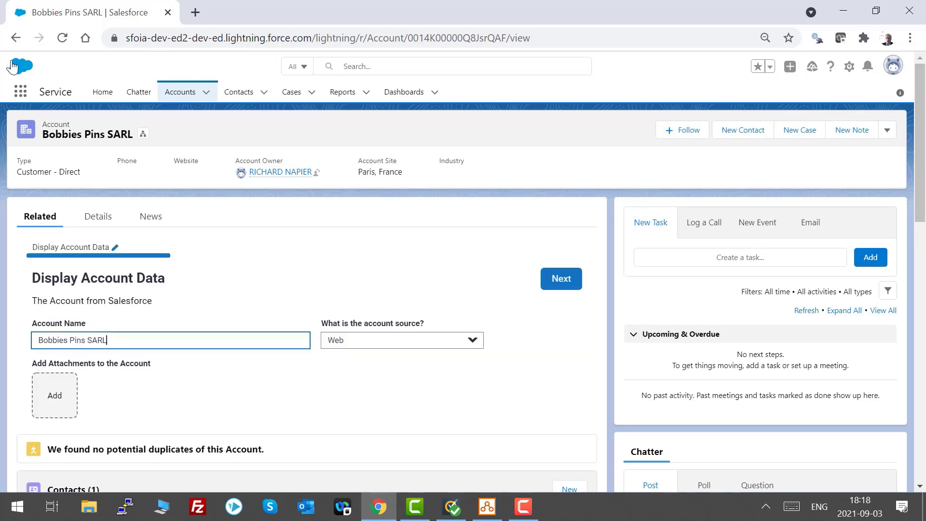
{"action": "left_click", "coordinate": [455, 343]}
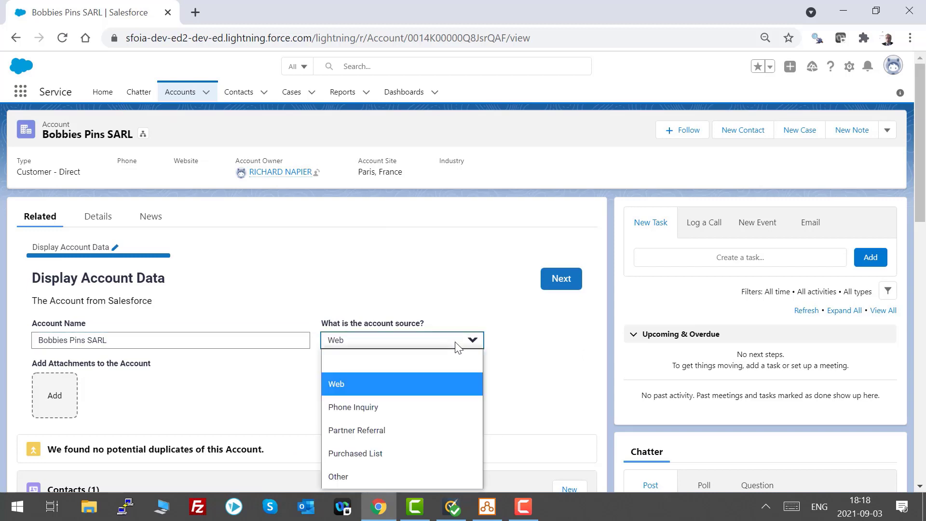
{"action": "left_click", "coordinate": [418, 407]}
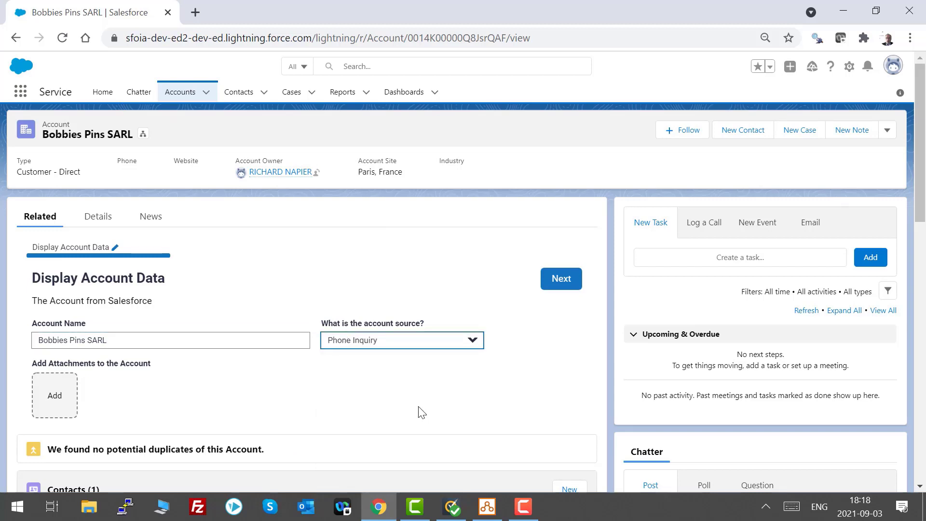
Attach the Coronavirus (COVID-19) records (1).pdf file to the account and continue to the notes screen.
{"action": "left_click", "coordinate": [54, 395]}
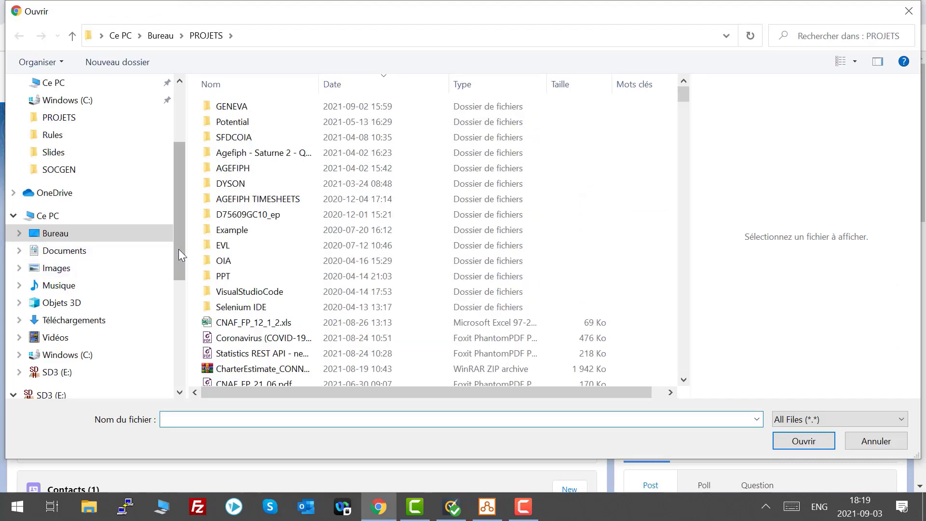
{"action": "double_click", "coordinate": [246, 339]}
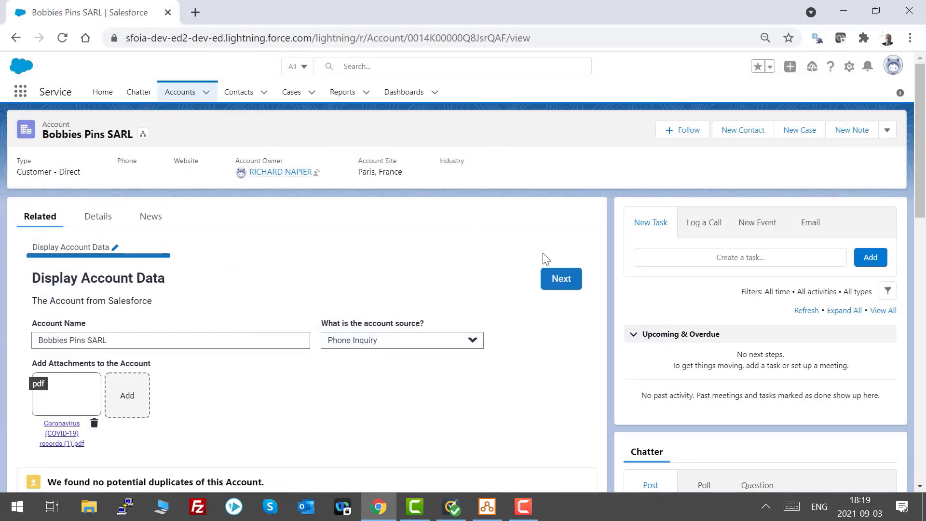
{"action": "left_click", "coordinate": [561, 282]}
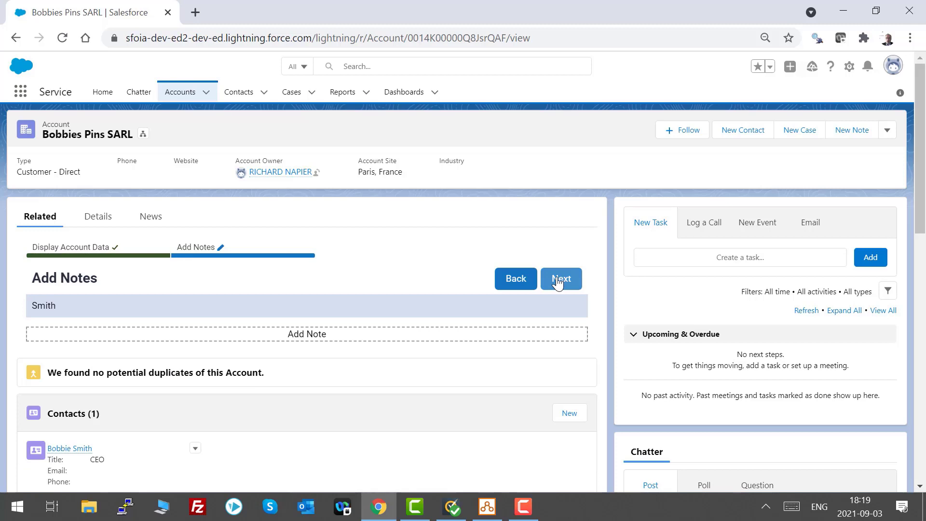
Add a note for the contact and title it Title of a Note in Salesforce from OIA.
{"action": "scroll", "coordinate": [290, 249], "scroll_direction": "down", "scroll_amount": 2}
{"action": "left_click", "coordinate": [296, 263]}
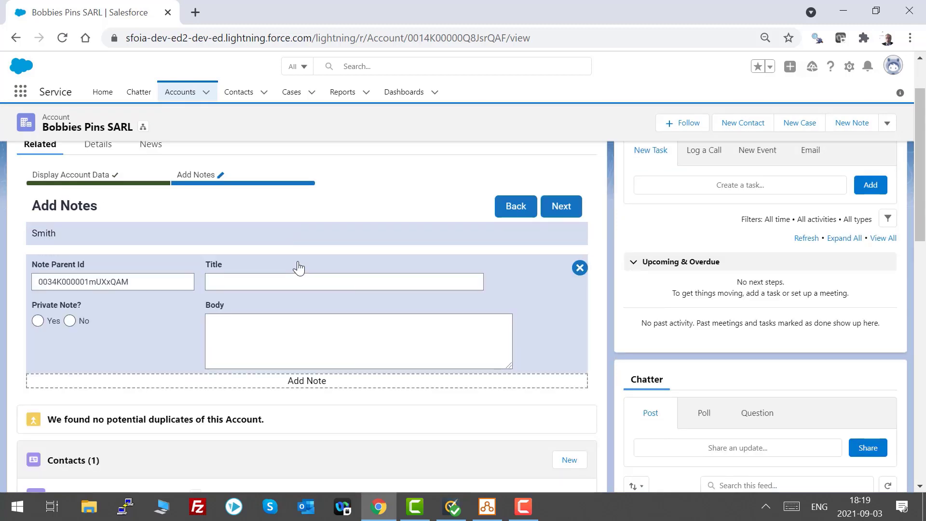
{"action": "left_click", "coordinate": [263, 283]}
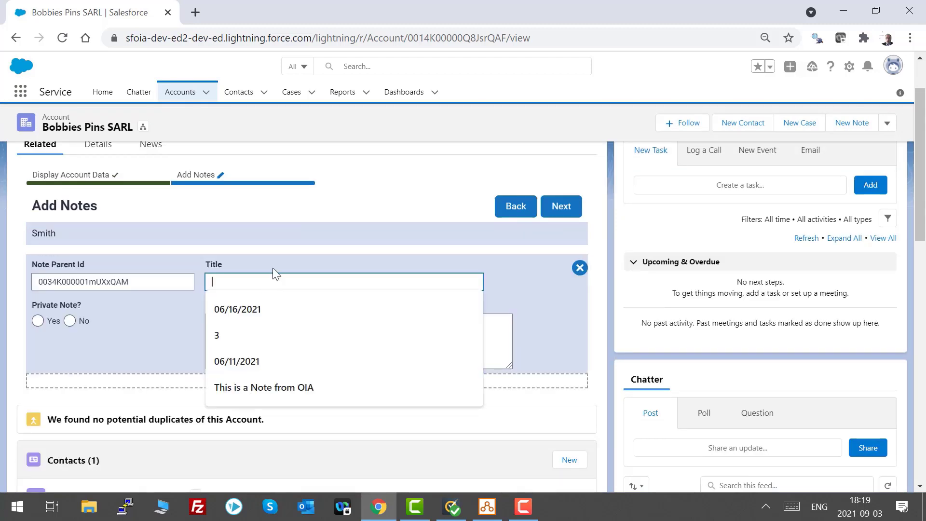
{"action": "left_click", "coordinate": [279, 276]}
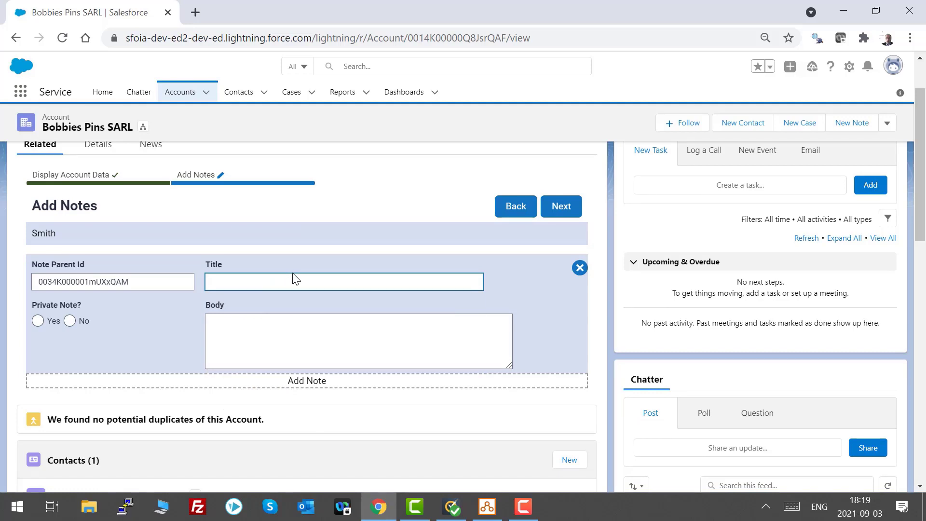
{"action": "type", "text": "Title of a Note in Salesforce from OIA"}
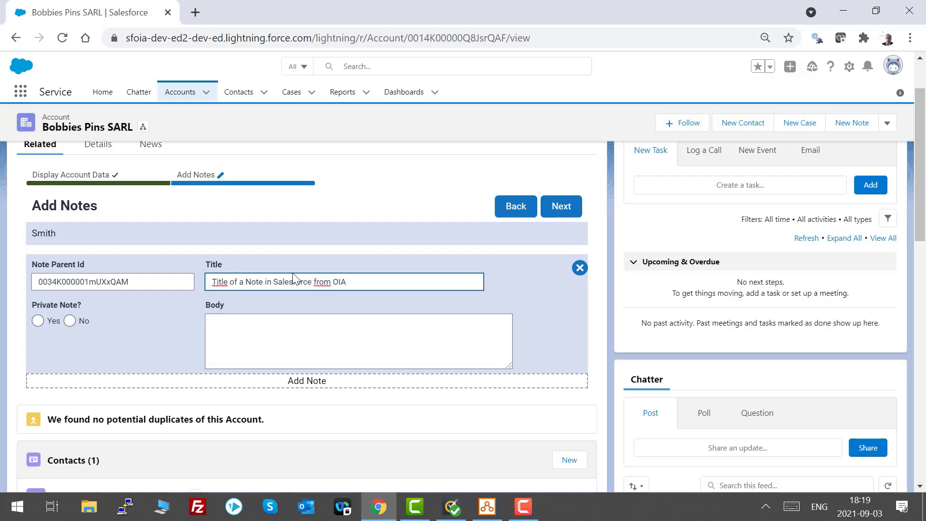
Mark the note as private and give it the body Body of the private note from OIA.
{"action": "left_click", "coordinate": [52, 320]}
{"action": "left_click", "coordinate": [271, 328]}
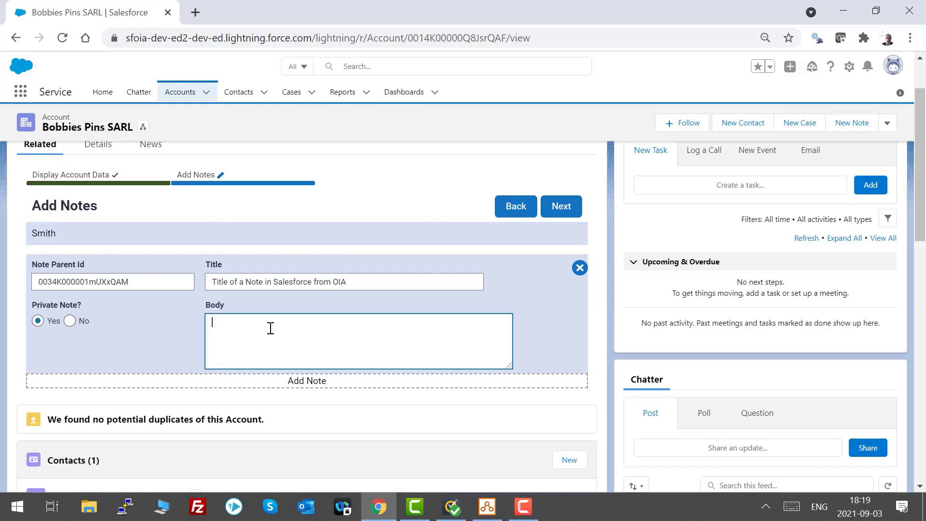
{"action": "type", "text": "Body of the private note from OIA"}
Add a second non-private note titled Second Note from OIA with the body Second Body of Note.
{"action": "left_click", "coordinate": [313, 381]}
{"action": "left_click", "coordinate": [294, 400]}
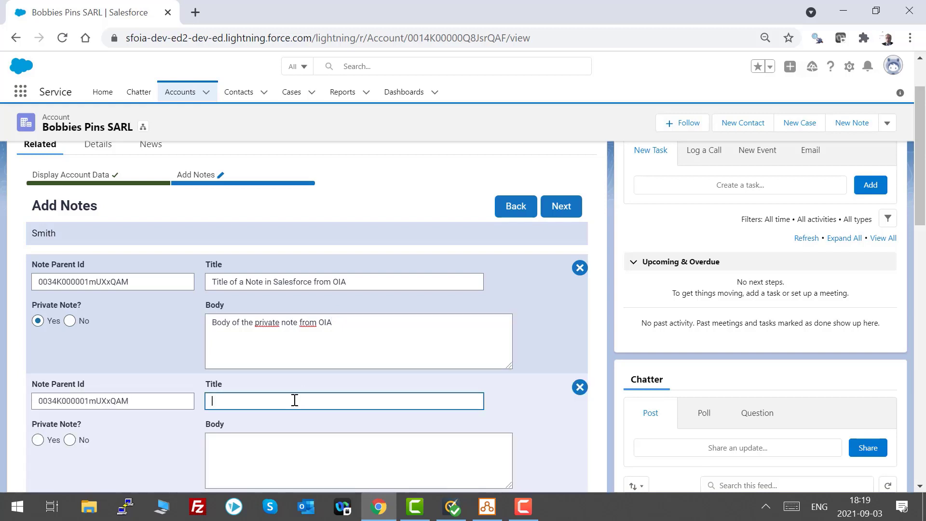
{"action": "key", "text": "Escape"}
{"action": "type", "text": "Second Note from OIA"}
{"action": "key", "text": "Tab"}
{"action": "key", "text": "Right"}
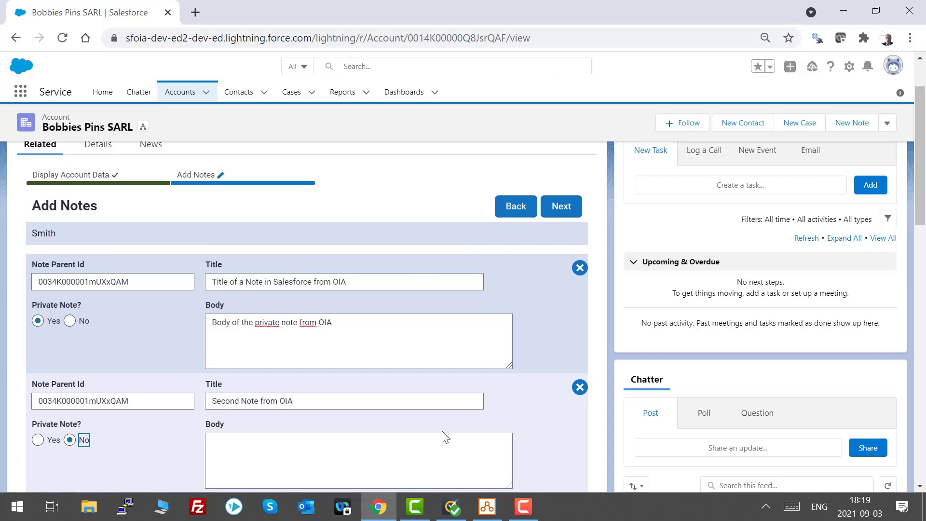
{"action": "key", "text": "Tab"}
{"action": "type", "text": "S"}
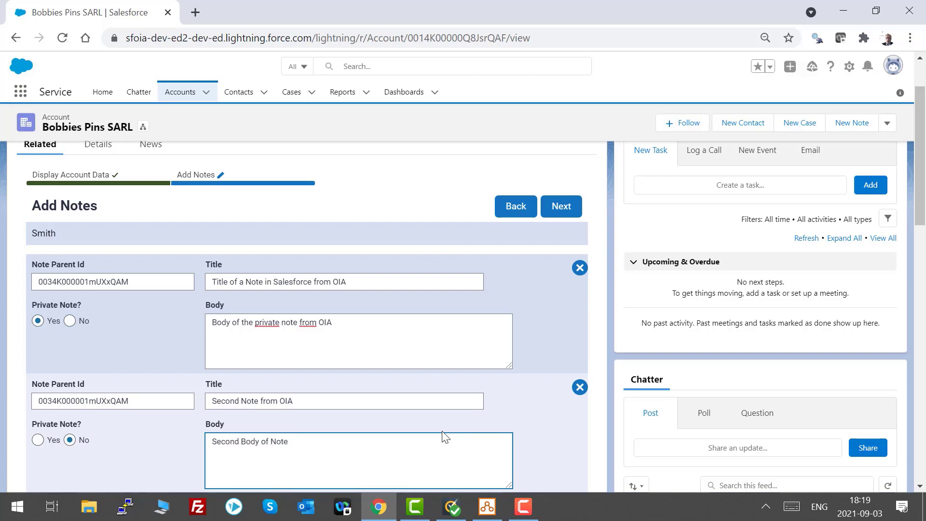
Attach the Statistics REST API - new in 21B MU2 - Intelligent-Advisor.com.pdf file to the contact and submit the interview.
{"action": "left_click", "coordinate": [559, 212]}
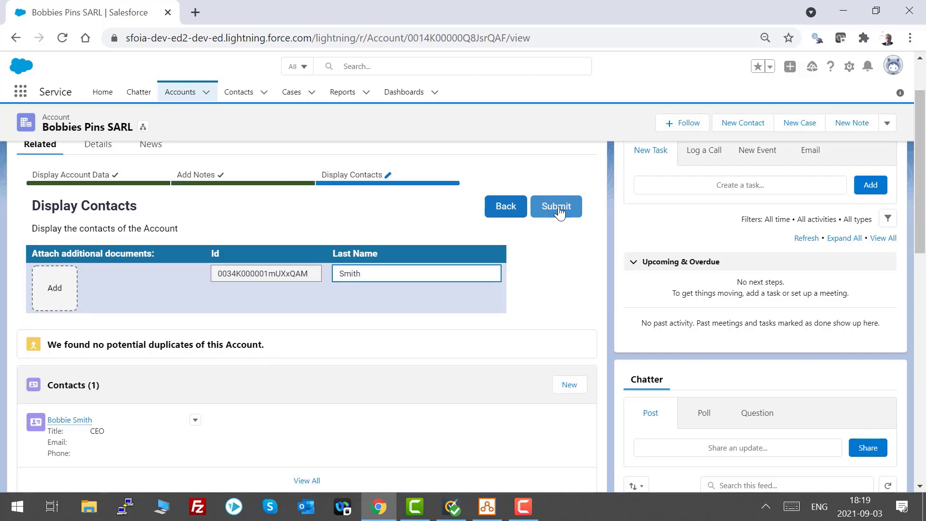
{"action": "left_click", "coordinate": [62, 288]}
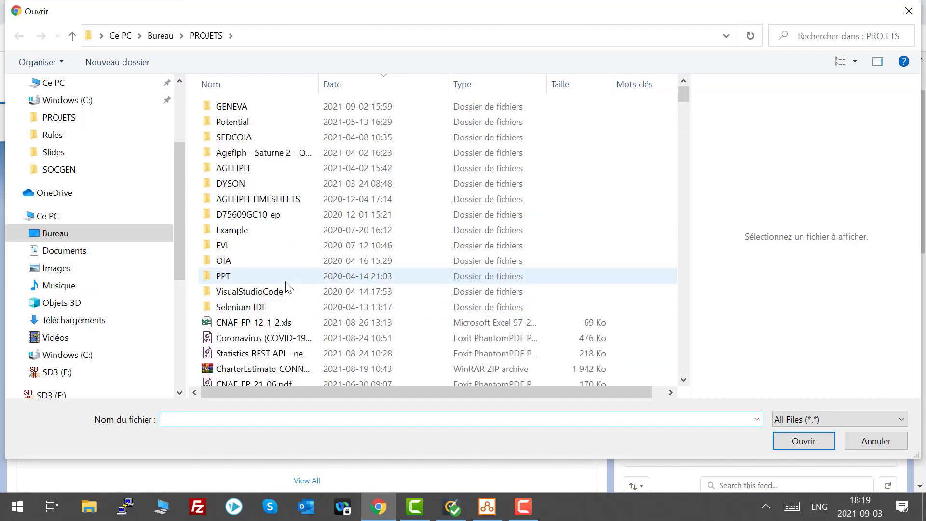
{"action": "scroll", "coordinate": [285, 287], "scroll_direction": "down", "scroll_amount": 1}
{"action": "double_click", "coordinate": [270, 270]}
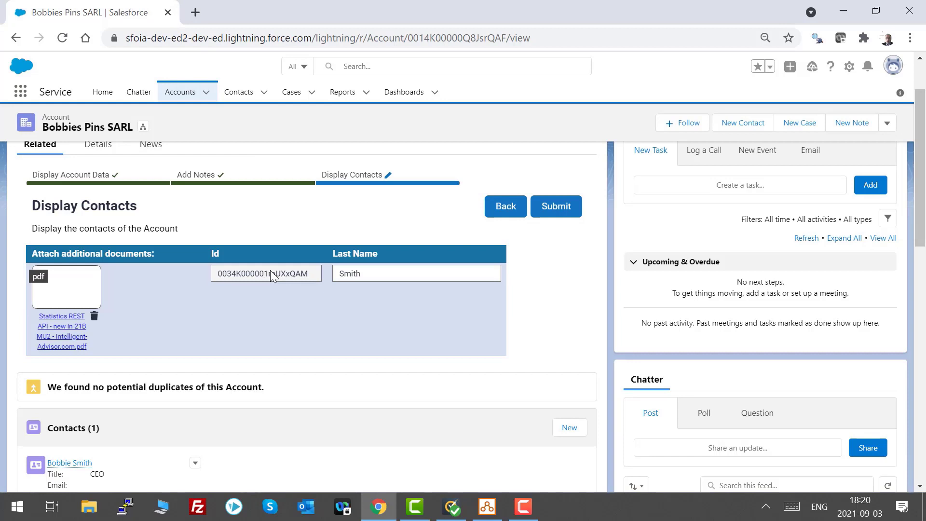
{"action": "left_click", "coordinate": [568, 210]}
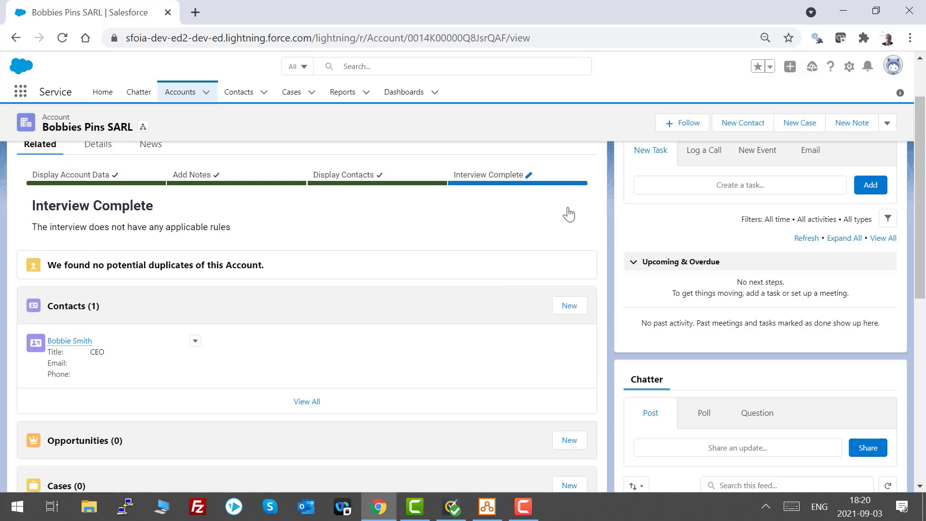
Review the account's and the contact's related notes, attachments and details after the submission.
{"action": "scroll", "coordinate": [586, 261], "scroll_direction": "up", "scroll_amount": 1}
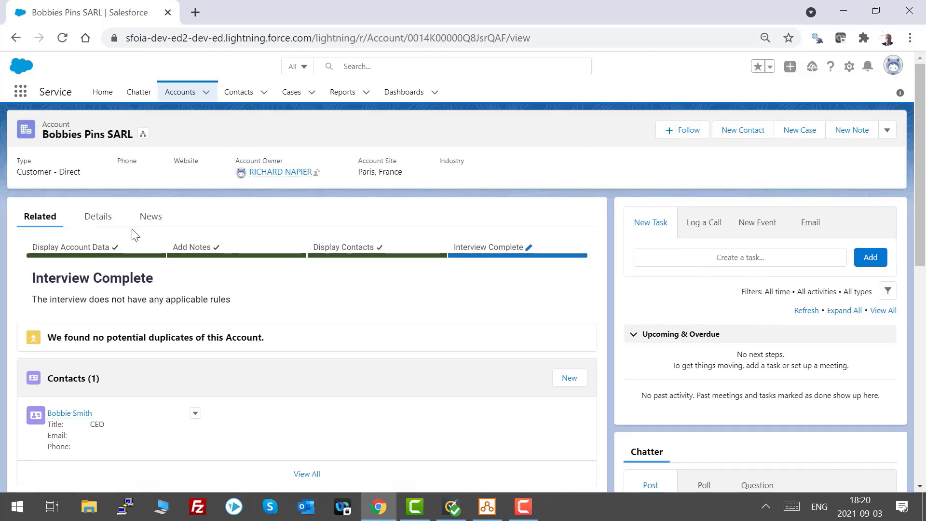
{"action": "scroll", "coordinate": [434, 221], "scroll_direction": "down", "scroll_amount": 5}
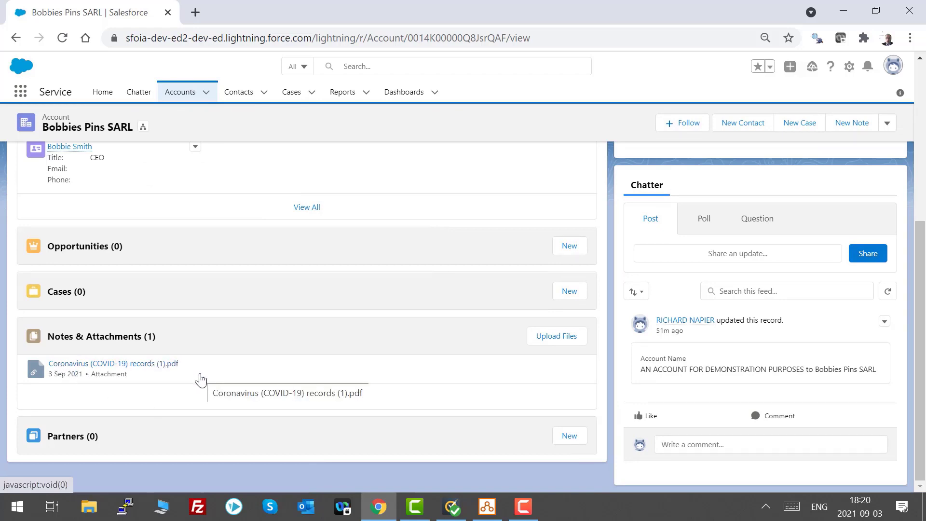
{"action": "scroll", "coordinate": [200, 372], "scroll_direction": "up", "scroll_amount": 2}
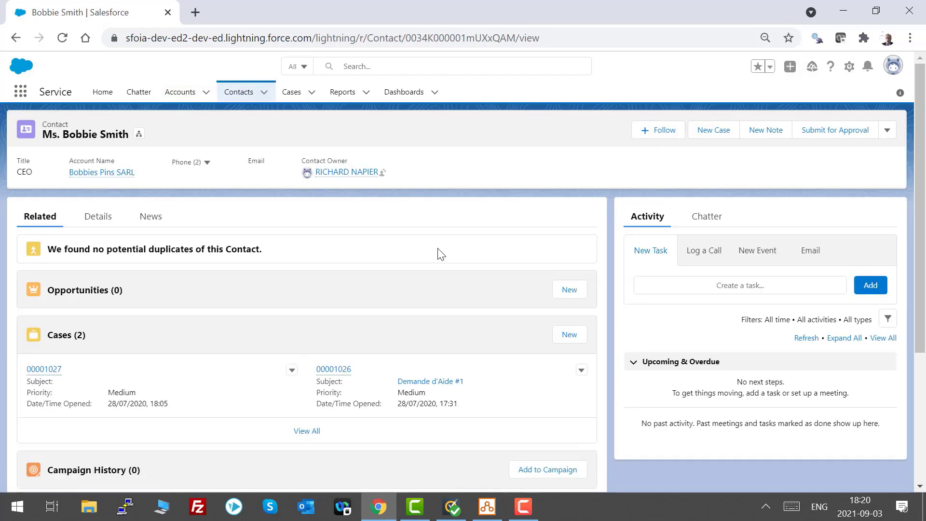
{"action": "scroll", "coordinate": [437, 248], "scroll_direction": "down", "scroll_amount": 1}
{"action": "scroll", "coordinate": [438, 248], "scroll_direction": "down", "scroll_amount": 2}
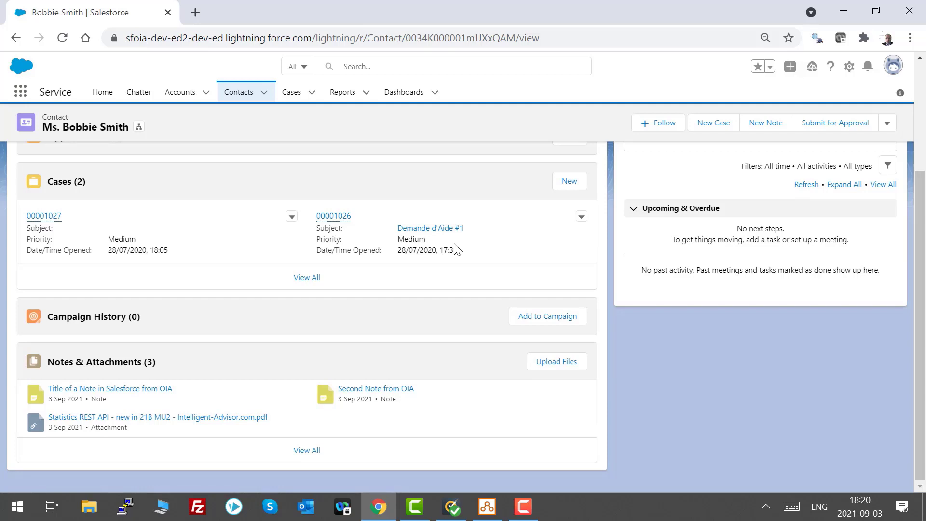
{"action": "scroll", "coordinate": [455, 250], "scroll_direction": "up", "scroll_amount": 4}
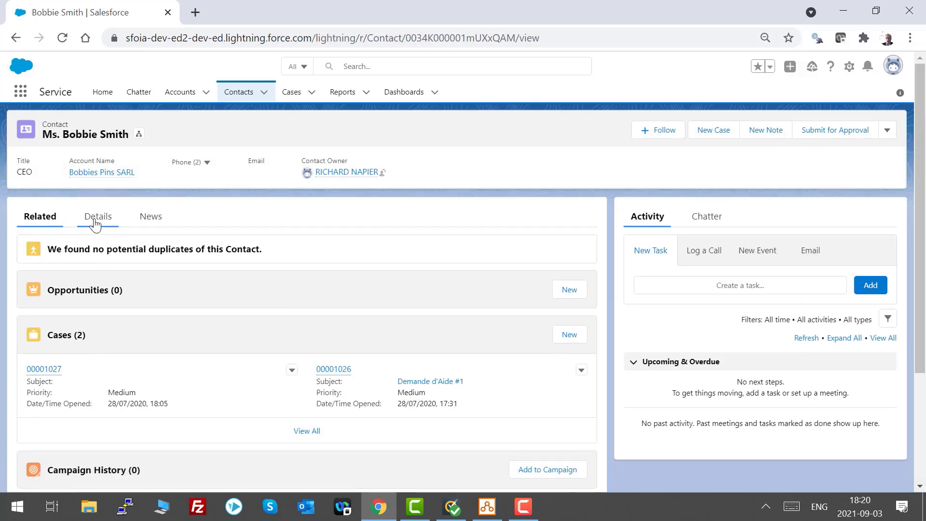
{"action": "left_click", "coordinate": [97, 219]}
{"action": "scroll", "coordinate": [494, 244], "scroll_direction": "down", "scroll_amount": 2}
{"action": "scroll", "coordinate": [494, 244], "scroll_direction": "down", "scroll_amount": 1}
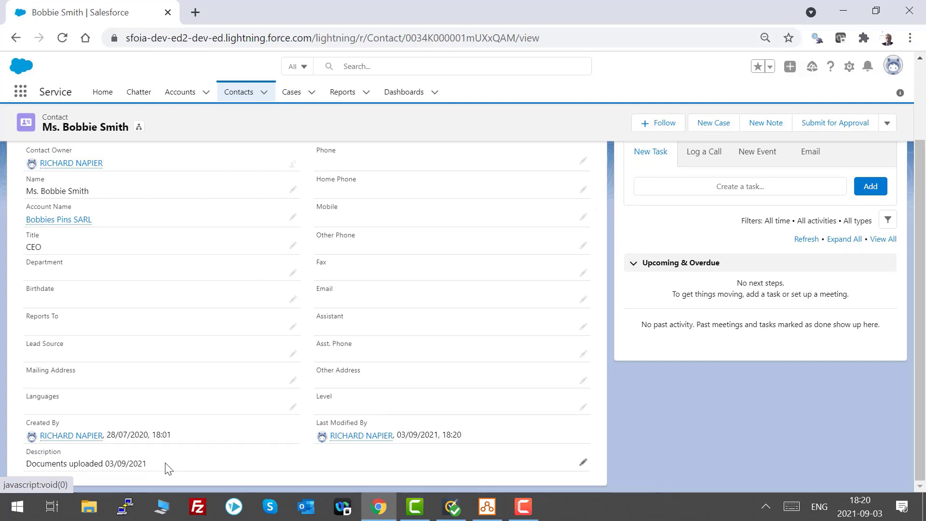
{"action": "scroll", "coordinate": [248, 203], "scroll_direction": "up", "scroll_amount": 2}
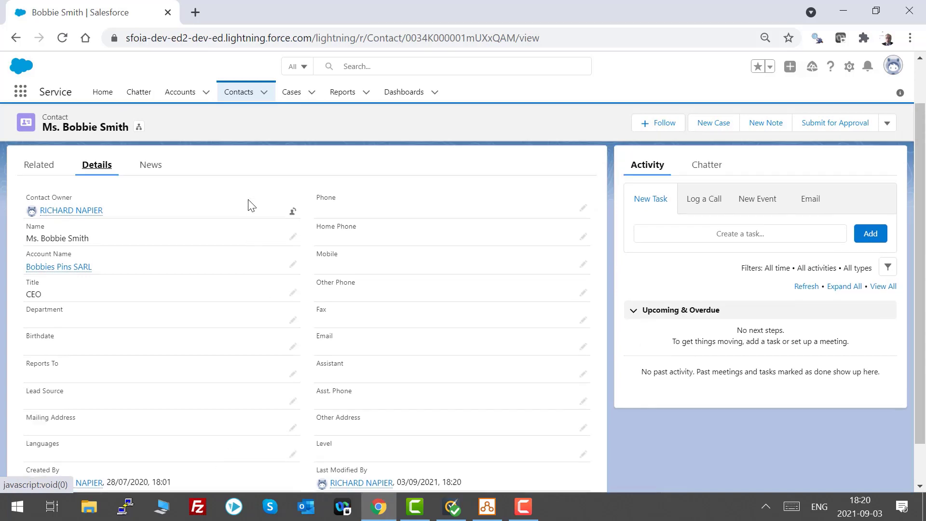
Open the contact's Notes & Attachments list and inspect the created notes.
{"action": "left_click", "coordinate": [16, 37]}
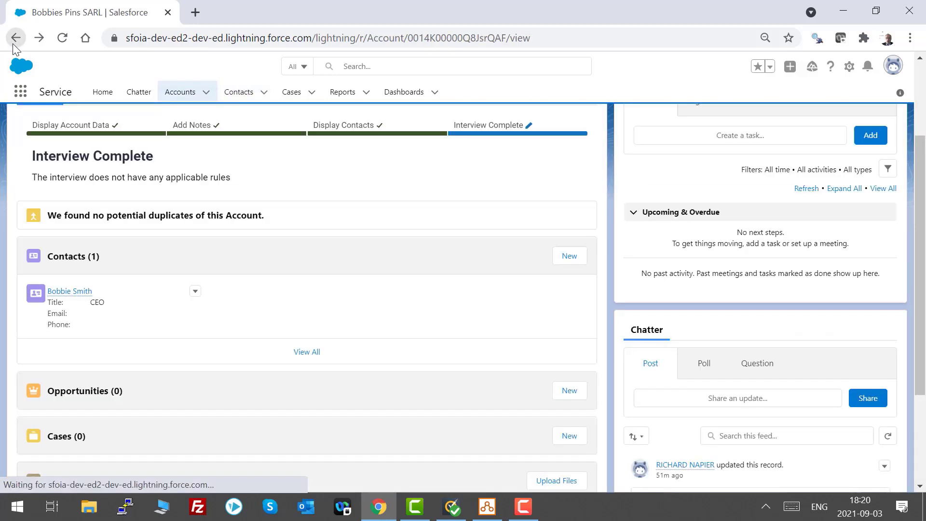
{"action": "scroll", "coordinate": [198, 265], "scroll_direction": "down", "scroll_amount": 3}
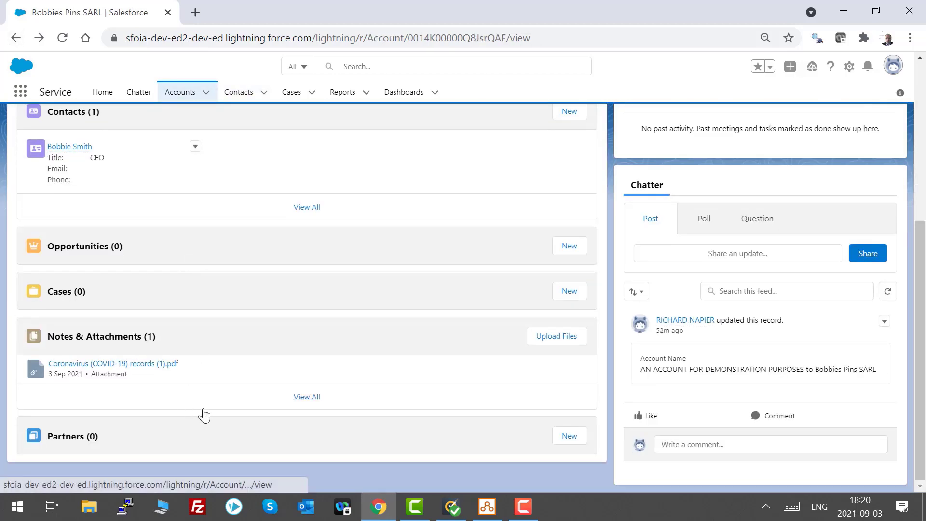
{"action": "scroll", "coordinate": [323, 373], "scroll_direction": "up", "scroll_amount": 3}
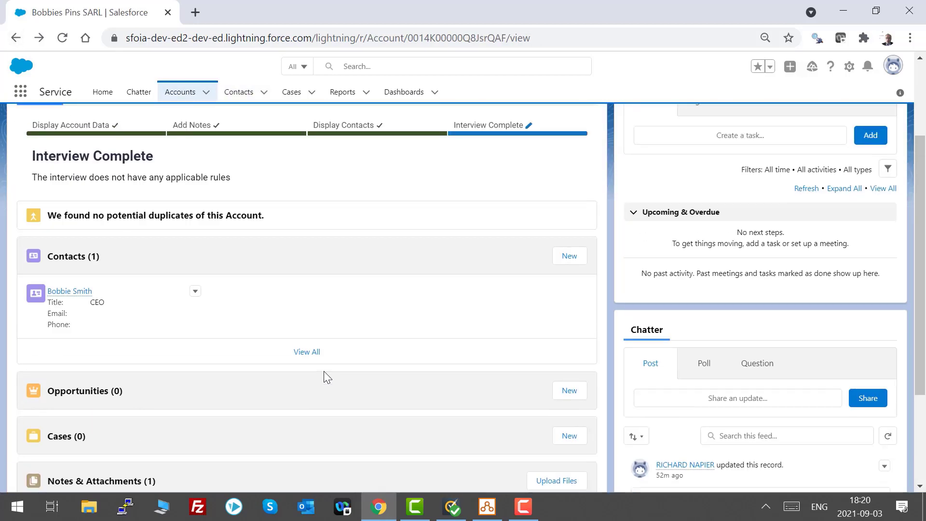
{"action": "left_click", "coordinate": [70, 291]}
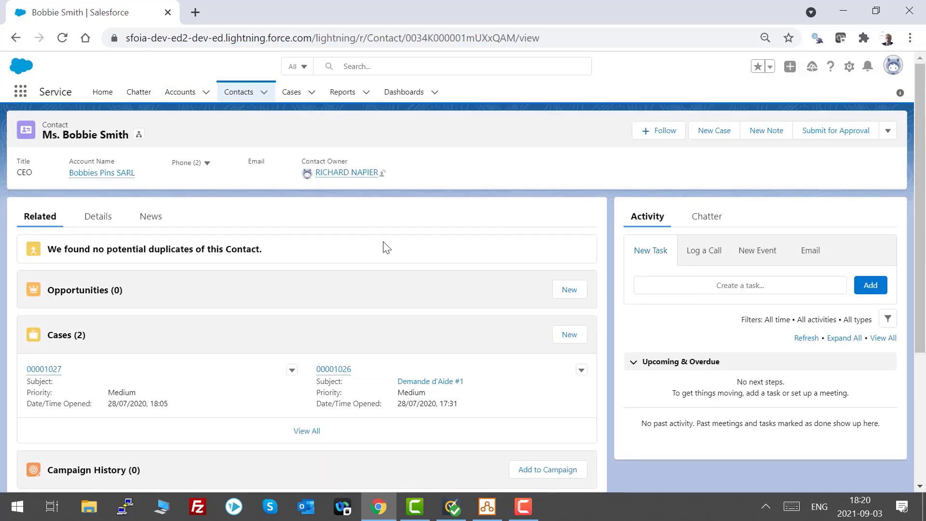
{"action": "scroll", "coordinate": [388, 248], "scroll_direction": "down", "scroll_amount": 5}
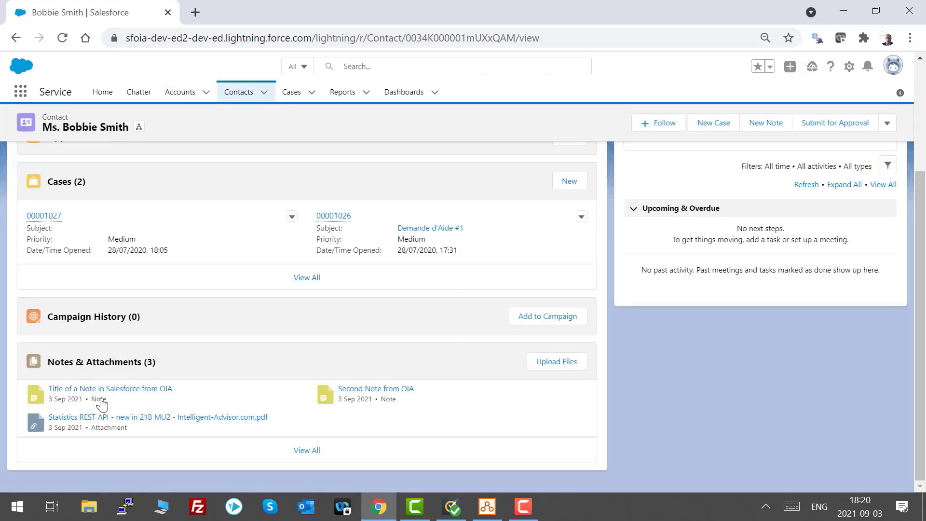
{"action": "left_click", "coordinate": [104, 367]}
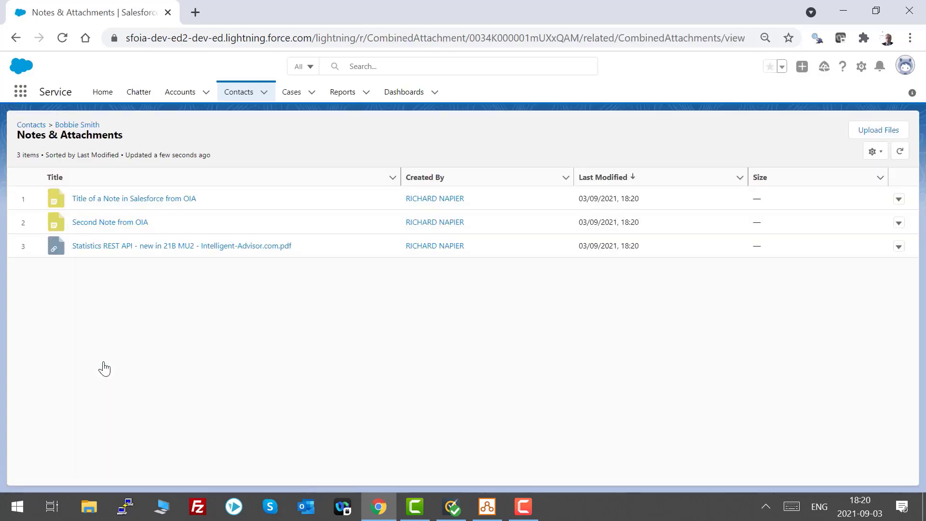
{"action": "left_click", "coordinate": [183, 206]}
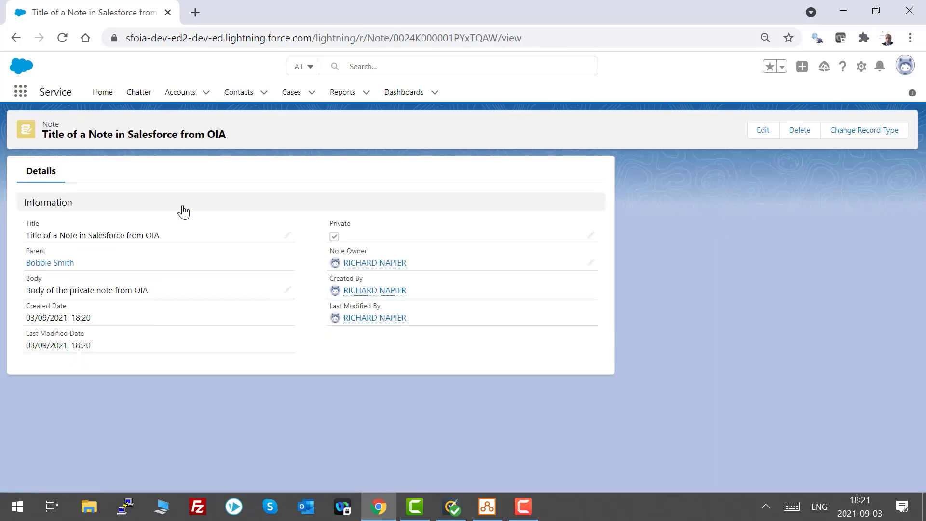
{"action": "left_click", "coordinate": [16, 38]}
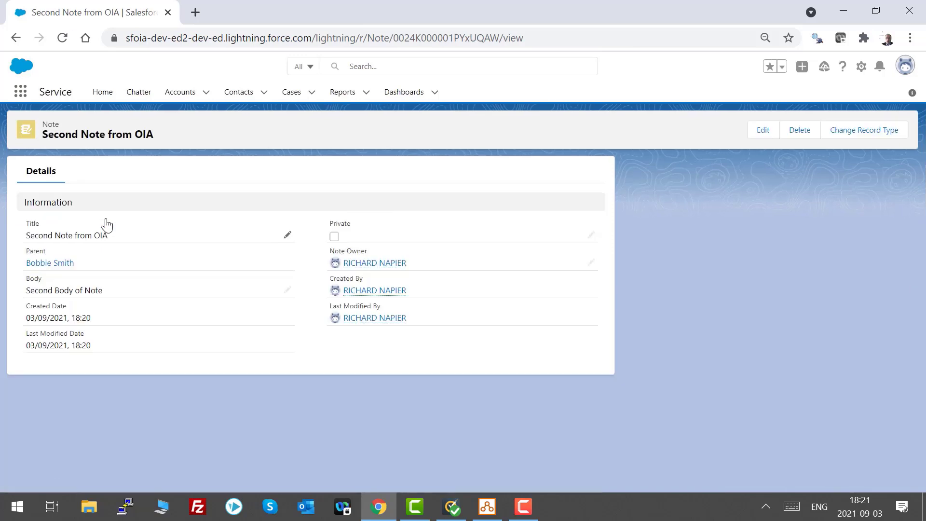
{"action": "left_click", "coordinate": [15, 38]}
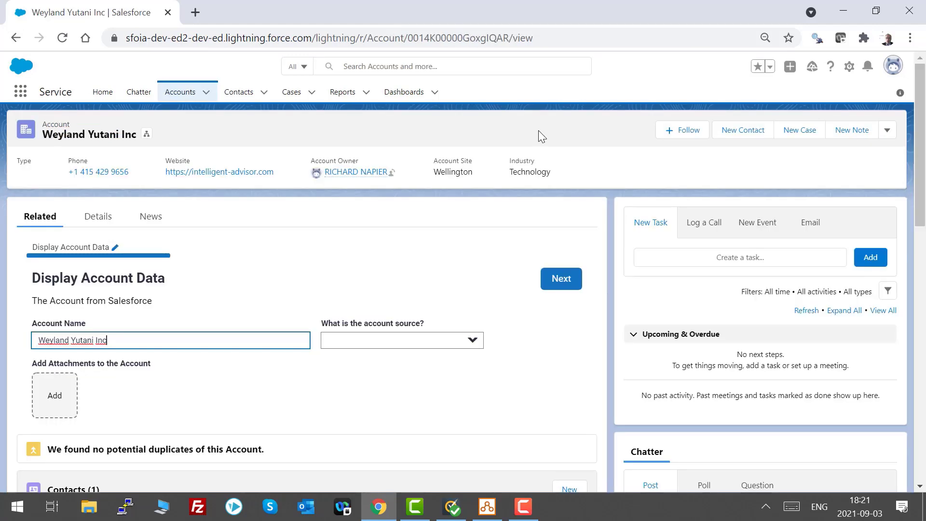
{"action": "left_click", "coordinate": [523, 506]}
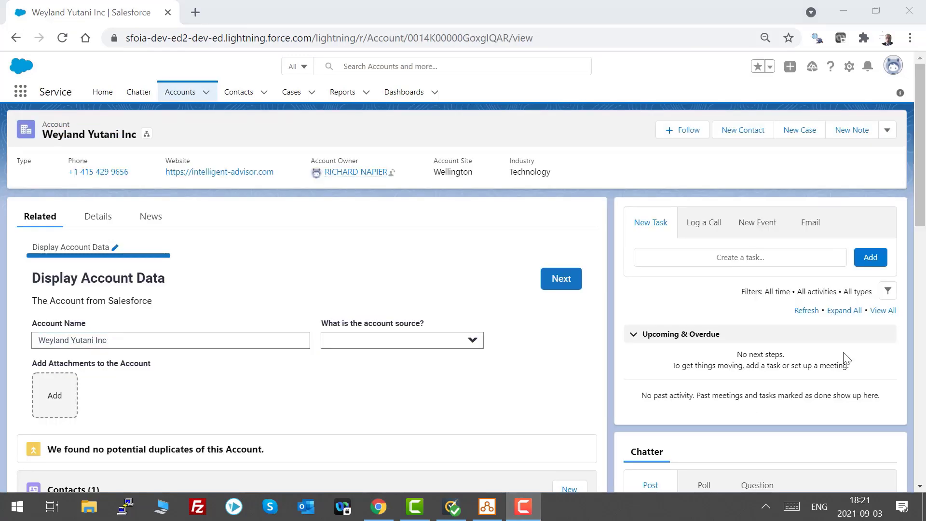